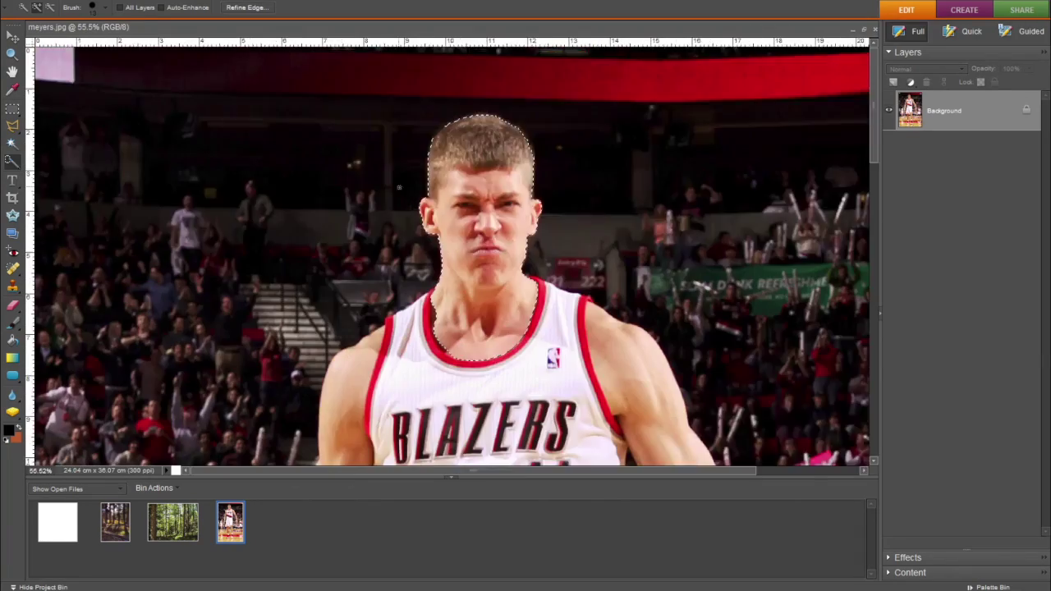
Step: Scroll along the player's selection outline to check its edges
{"action": "scroll", "coordinate": [536, 284], "scroll_direction": "down", "scroll_amount": 10}
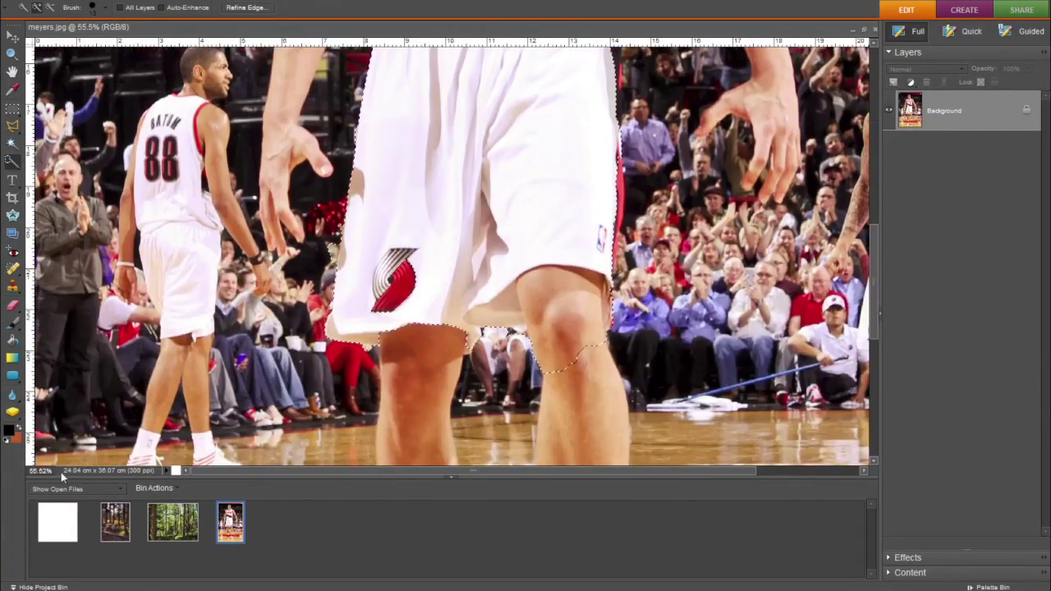
{"action": "scroll", "coordinate": [486, 370], "scroll_direction": "down", "scroll_amount": 3}
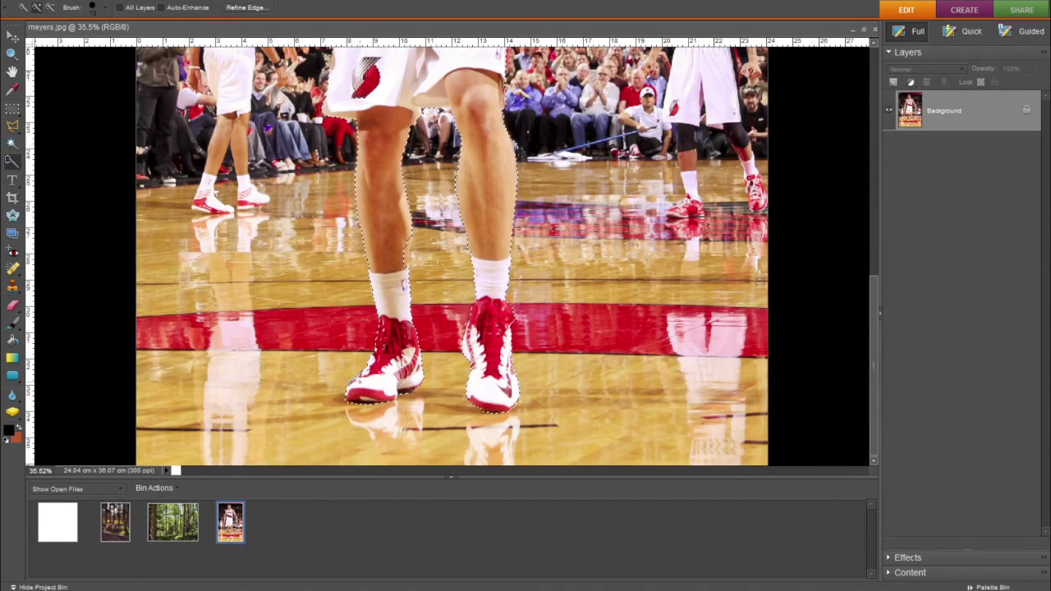
{"action": "scroll", "coordinate": [406, 386], "scroll_direction": "up", "scroll_amount": 2}
{"action": "scroll", "coordinate": [394, 377], "scroll_direction": "up", "scroll_amount": 2}
{"action": "scroll", "coordinate": [361, 370], "scroll_direction": "up", "scroll_amount": 1}
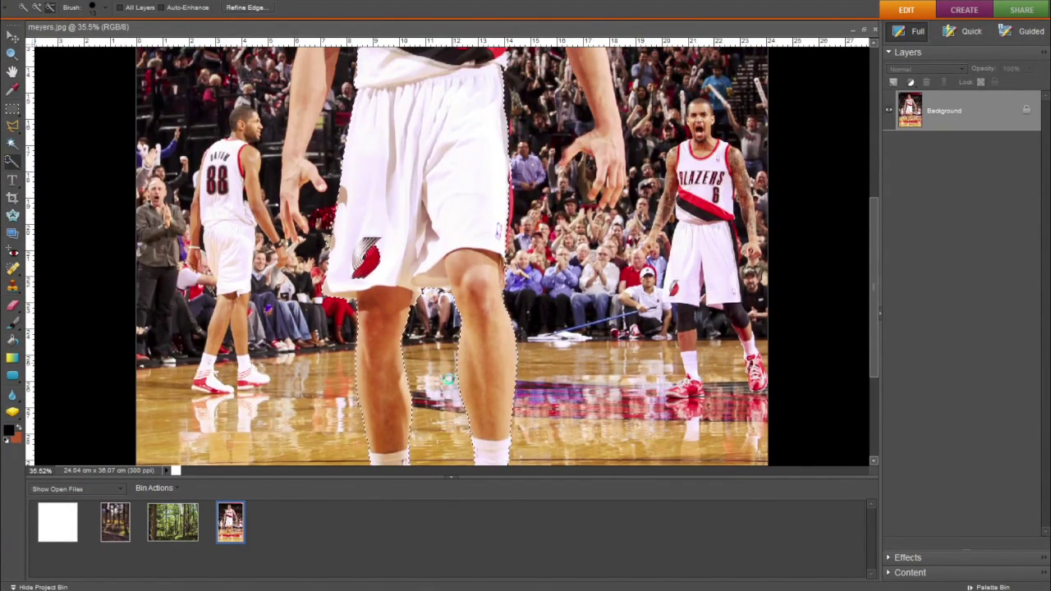
{"action": "scroll", "coordinate": [345, 361], "scroll_direction": "up", "scroll_amount": 2}
{"action": "scroll", "coordinate": [428, 349], "scroll_direction": "up", "scroll_amount": 2}
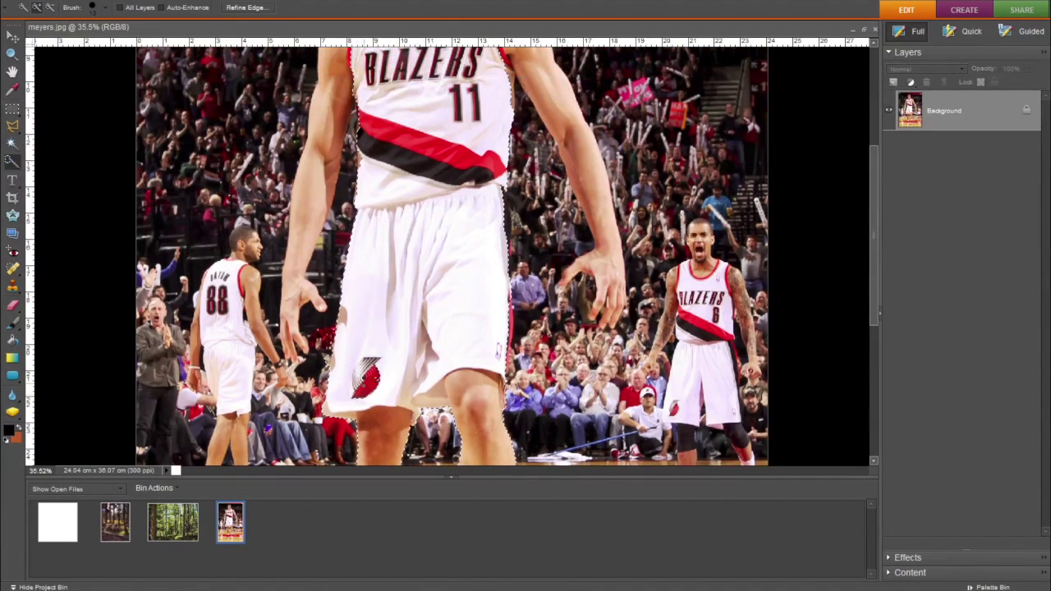
{"action": "scroll", "coordinate": [330, 365], "scroll_direction": "up", "scroll_amount": 3}
{"action": "scroll", "coordinate": [332, 443], "scroll_direction": "down", "scroll_amount": 2}
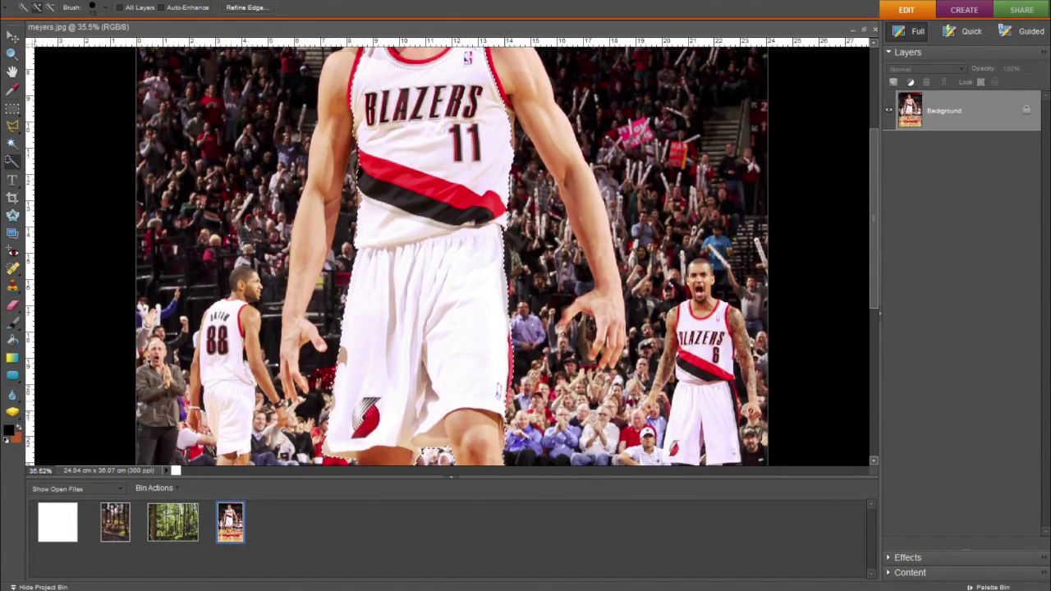
{"action": "scroll", "coordinate": [452, 254], "scroll_direction": "up", "scroll_amount": 1}
{"action": "scroll", "coordinate": [452, 254], "scroll_direction": "up", "scroll_amount": 2}
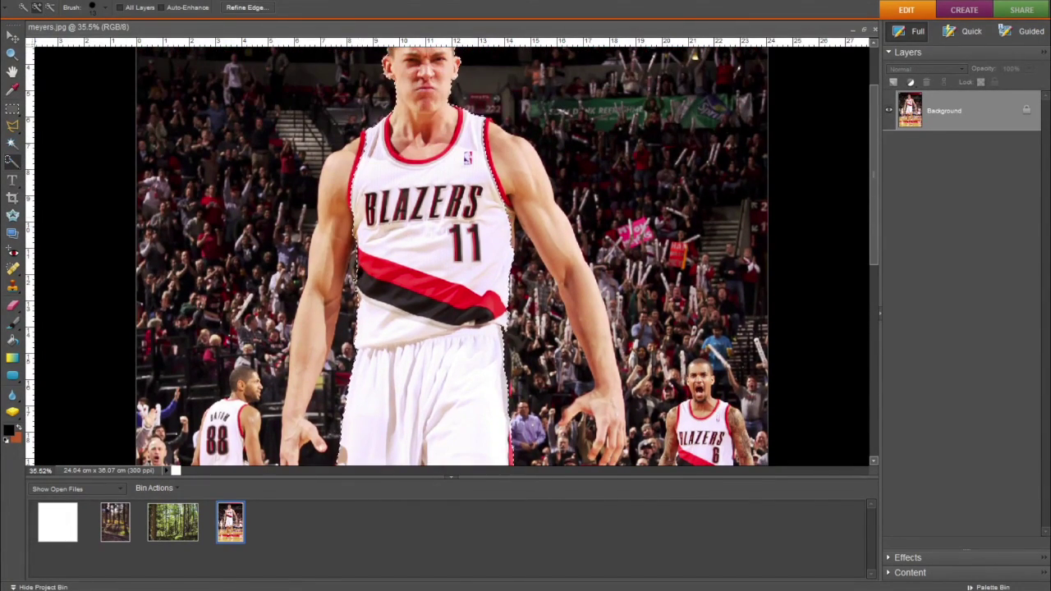
{"action": "scroll", "coordinate": [540, 257], "scroll_direction": "down", "scroll_amount": 1}
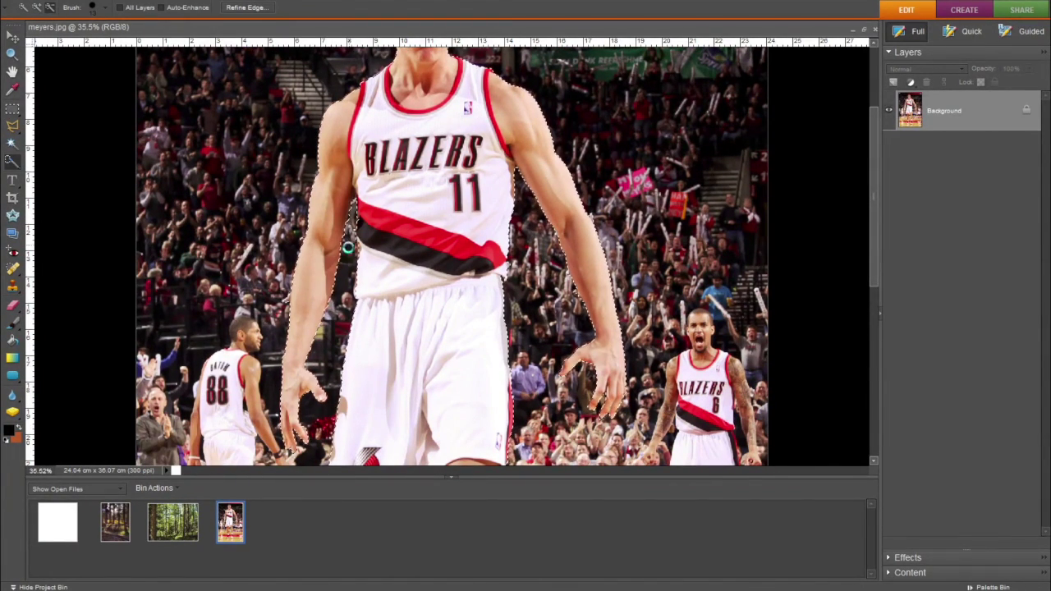
Step: Apply Refine Edge to the player's selection with its default settings
{"action": "scroll", "coordinate": [285, 299], "scroll_direction": "up", "scroll_amount": 1}
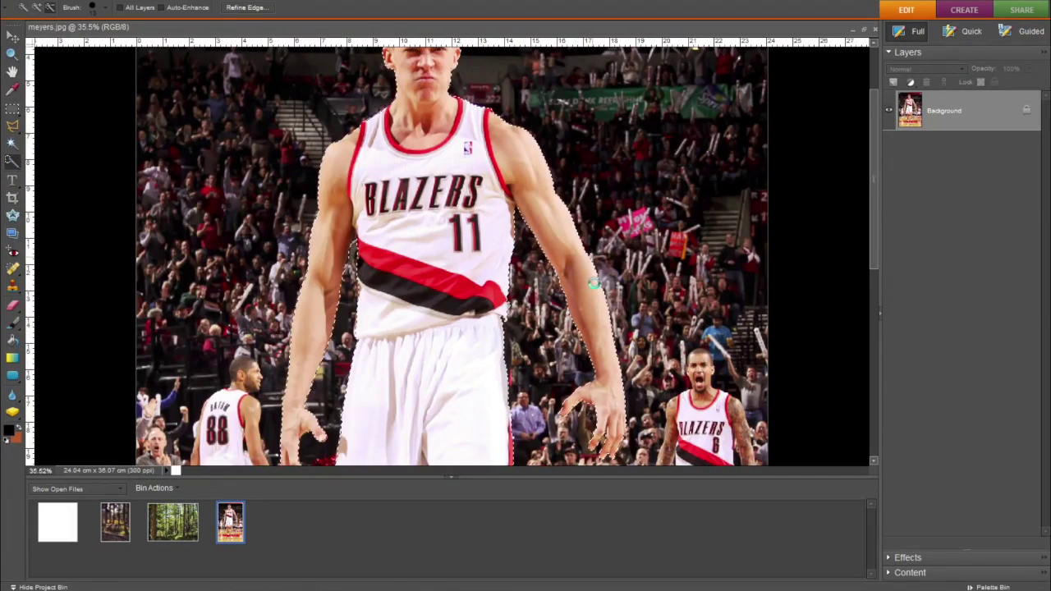
{"action": "scroll", "coordinate": [594, 284], "scroll_direction": "up", "scroll_amount": 2}
{"action": "left_click", "coordinate": [246, 8]}
{"action": "left_click", "coordinate": [283, 157]}
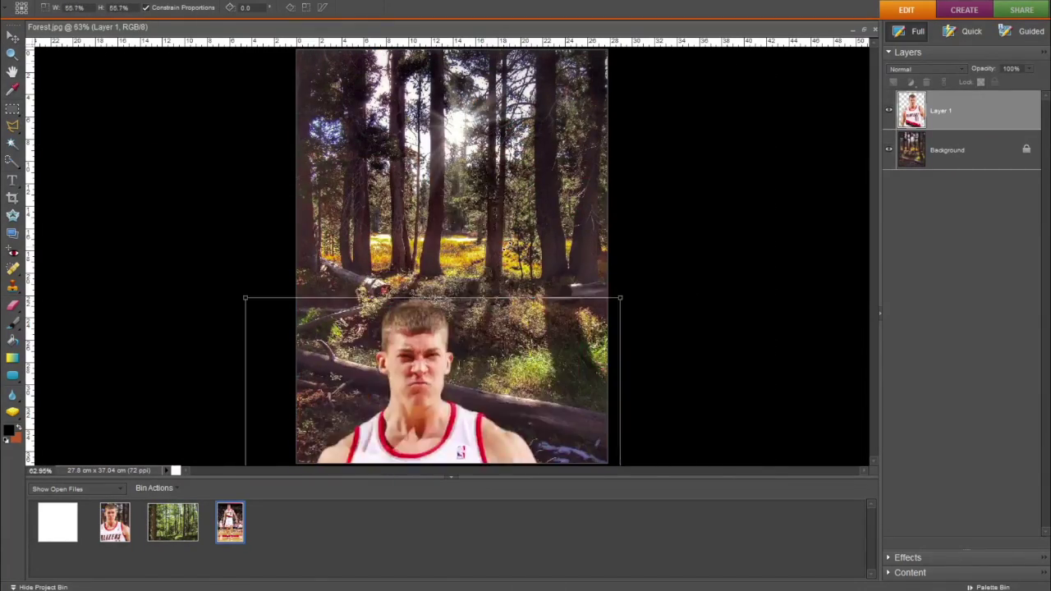
Step: Scale the player down and raise him so he stands full-length in the forest
{"action": "left_click_drag", "start_coordinate": [620, 298], "coordinate": [520, 85]}
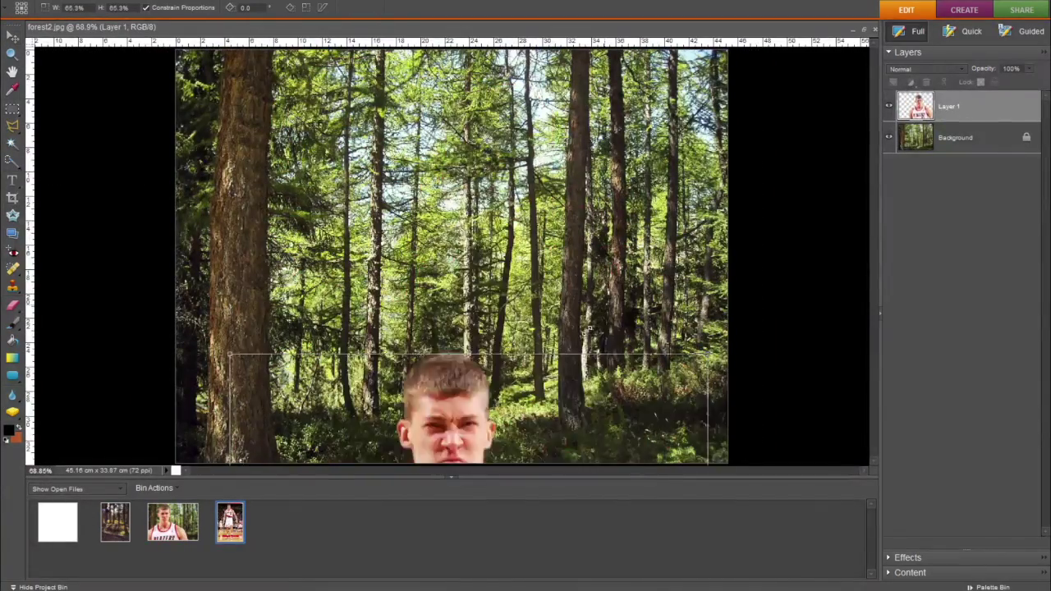
{"action": "mouse_move", "coordinate": [462, 411]}
{"action": "left_mouse_down"}
{"action": "mouse_move", "coordinate": [480, 262]}
{"action": "mouse_move", "coordinate": [485, 312]}
{"action": "left_mouse_up"}
{"action": "left_click", "coordinate": [164, 272]}
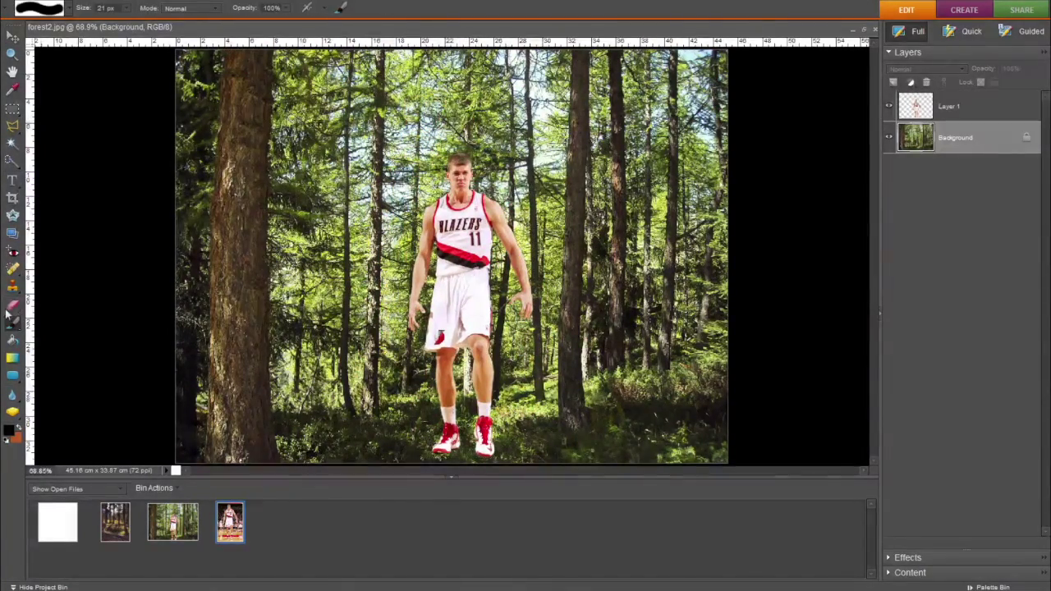
Step: Switch to the Eraser with a hard pencil-style tip, targeting the player's layer
{"action": "left_click", "coordinate": [12, 304]}
{"action": "left_click", "coordinate": [38, 8]}
{"action": "left_click", "coordinate": [66, 148]}
{"action": "left_click", "coordinate": [41, 74]}
{"action": "left_click", "coordinate": [949, 106]}
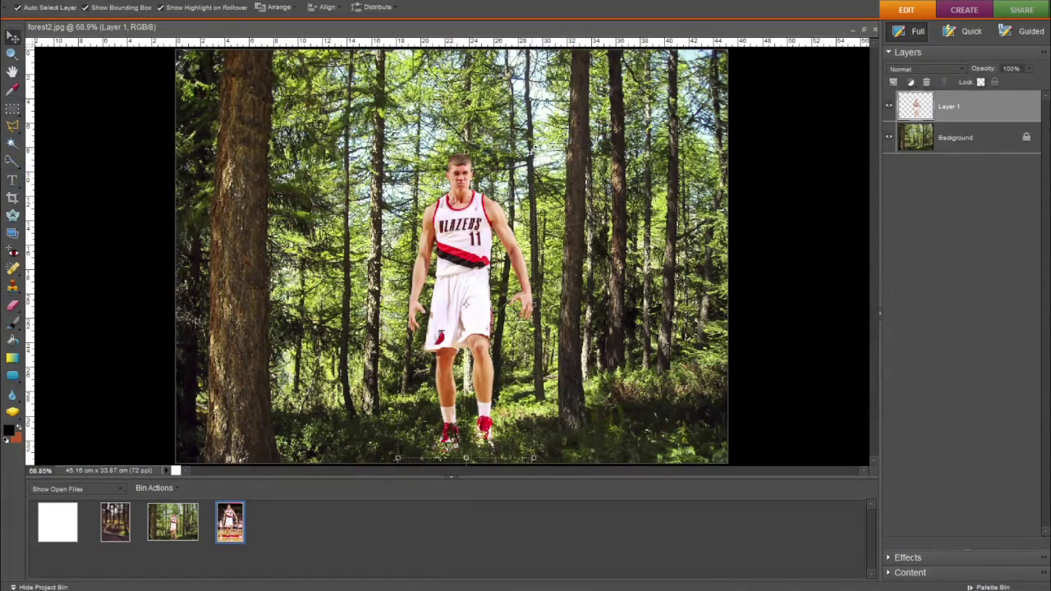
Step: Enlarge the player slightly up-left, commit it, and bring up Reduce Noise
{"action": "left_click_drag", "start_coordinate": [466, 303], "coordinate": [470, 291]}
{"action": "key", "text": "Return"}
{"action": "key", "text": "ctrl+alt+f"}
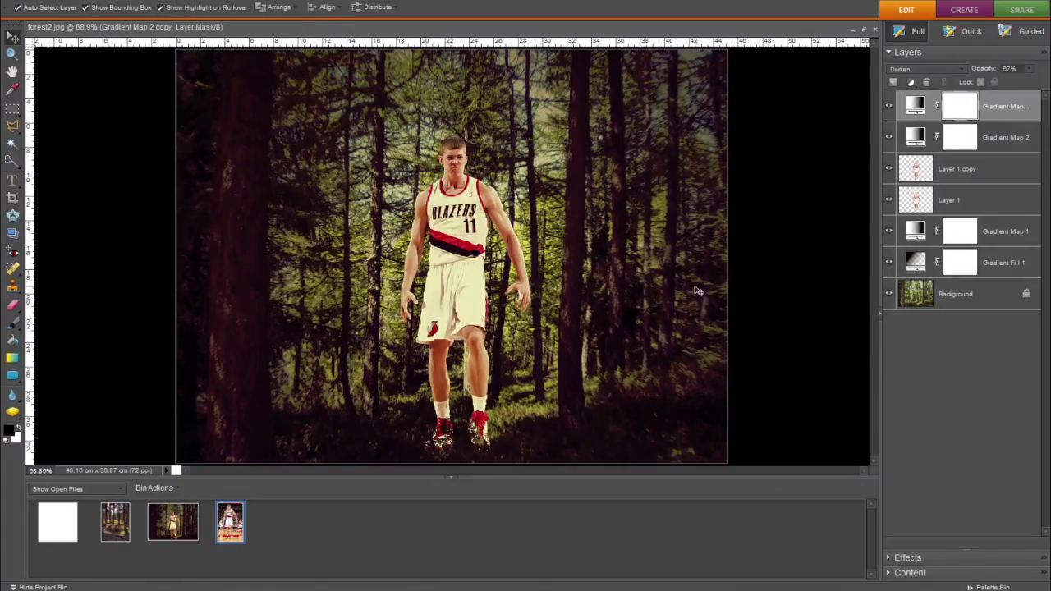
Step: Add Gradient Map 3 above Gradient Map 1 in Screen mode at 5% opacity
{"action": "left_click", "coordinate": [352, 136]}
{"action": "left_click", "coordinate": [868, 394]}
{"action": "left_click", "coordinate": [975, 306]}
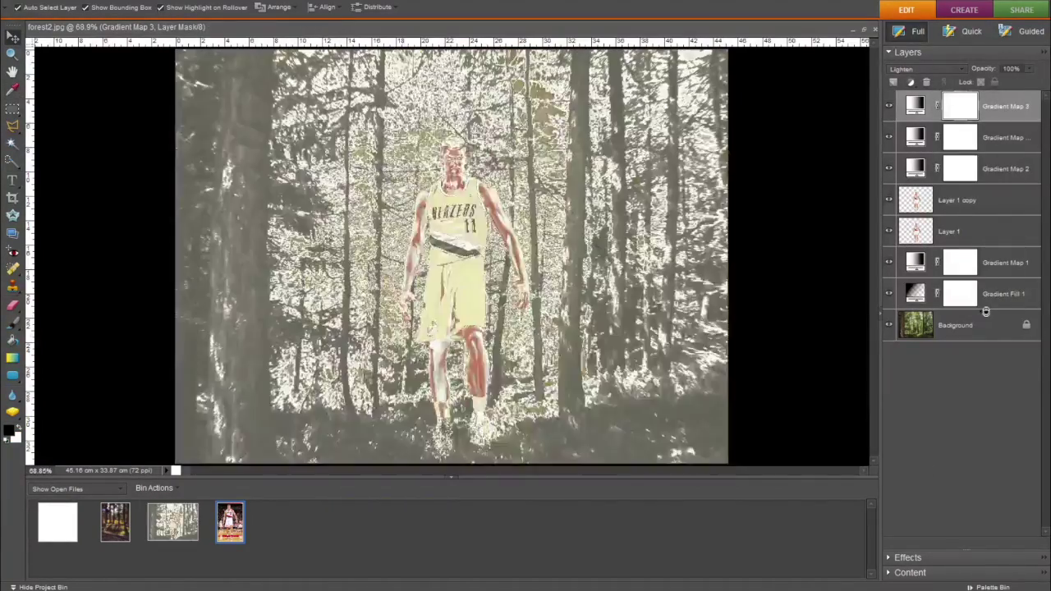
{"action": "left_click_drag", "start_coordinate": [961, 106], "coordinate": [960, 238]}
{"action": "left_click_drag", "start_coordinate": [1027, 80], "coordinate": [979, 81]}
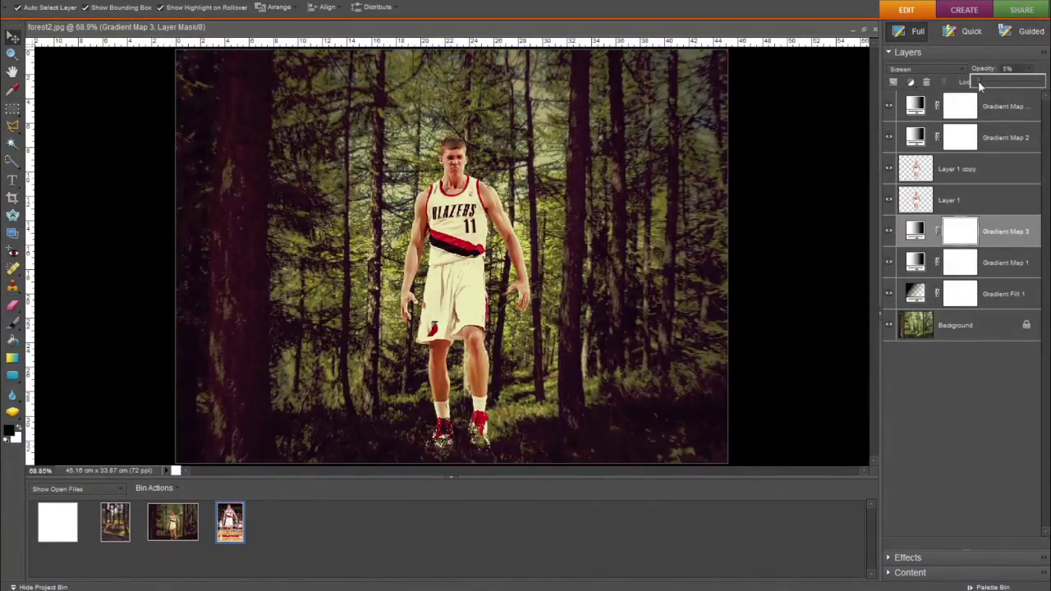
Step: Add a fourth gradient map layer and preview a gradient preset on it
{"action": "left_click", "coordinate": [909, 82]}
{"action": "left_click", "coordinate": [935, 369]}
{"action": "left_click", "coordinate": [870, 395]}
Step: Try gradient presets for Gradient Map 4, settling on a green-yellow one
{"action": "left_click", "coordinate": [934, 370]}
{"action": "left_click", "coordinate": [793, 424]}
{"action": "left_click", "coordinate": [918, 389]}
{"action": "left_click", "coordinate": [828, 398]}
Step: Recolour Gradient Map 4's stops to red and beige in the Gradient Editor
{"action": "left_click", "coordinate": [846, 366]}
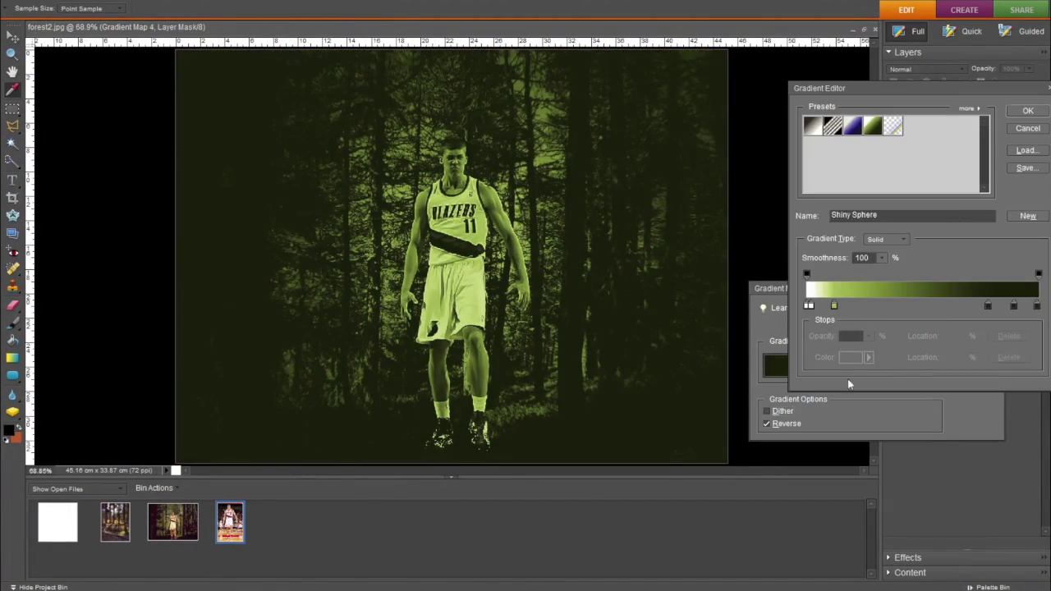
{"action": "left_click", "coordinate": [775, 370]}
{"action": "left_click", "coordinate": [760, 329]}
{"action": "left_click", "coordinate": [933, 331]}
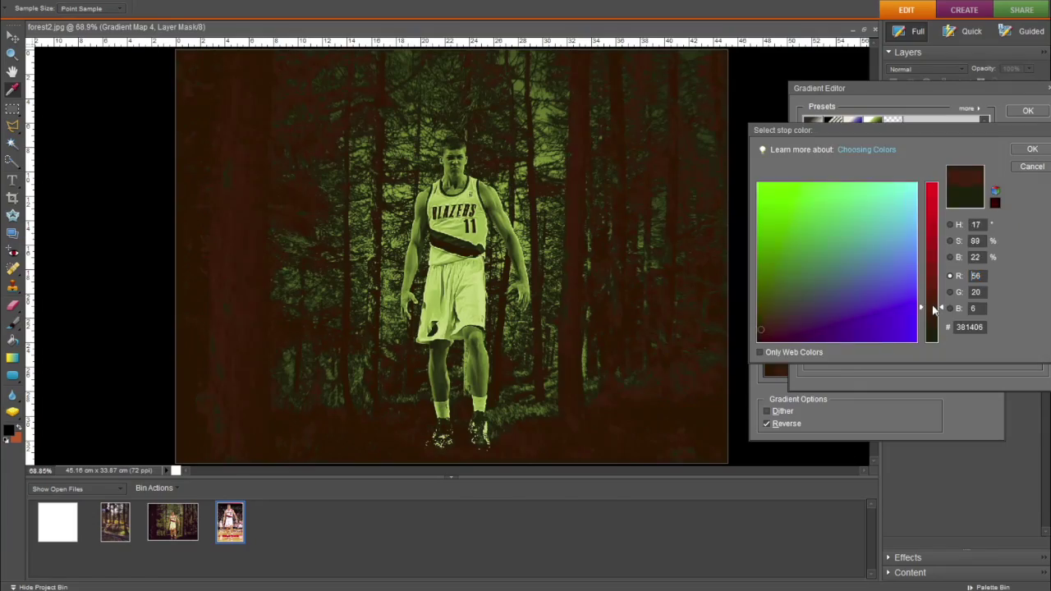
{"action": "left_click", "coordinate": [1032, 149]}
{"action": "double_click", "coordinate": [1018, 302]}
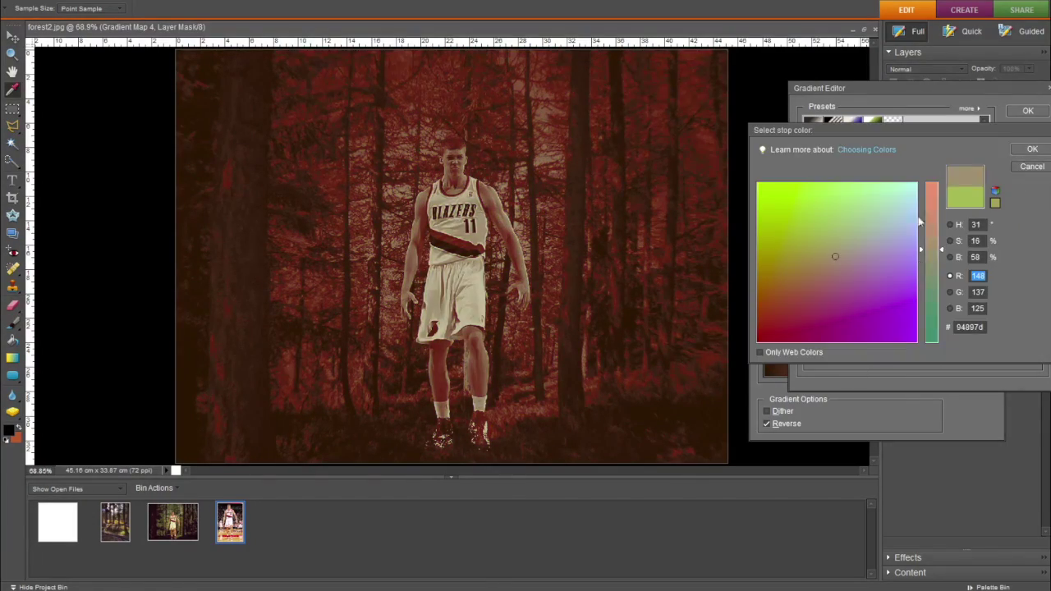
{"action": "key", "text": "Return"}
{"action": "key", "text": "Return"}
{"action": "left_click", "coordinate": [977, 307]}
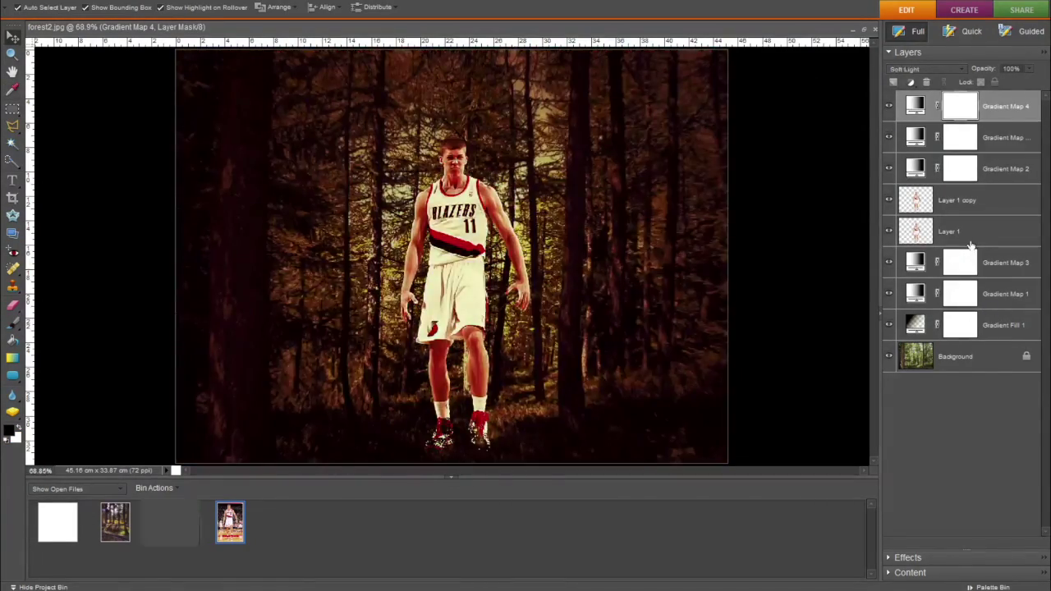
Step: Set Gradient Map 4 to Hue mode and move it just above Background
{"action": "left_click_drag", "start_coordinate": [1006, 107], "coordinate": [1009, 238]}
{"action": "key", "text": "shift+plus"}
{"action": "key", "text": "shift+plus"}
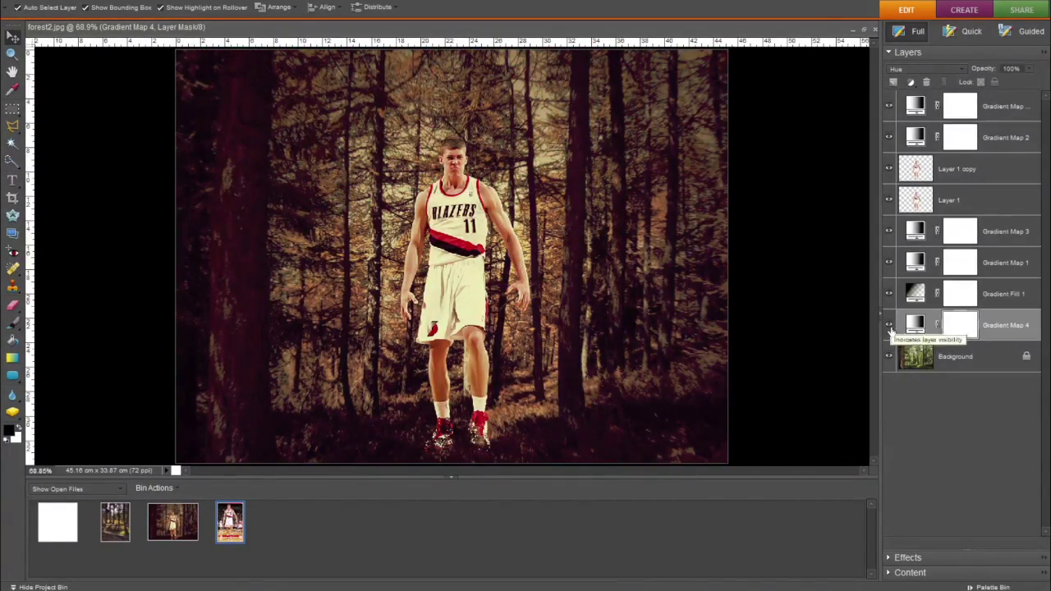
{"action": "left_click_drag", "start_coordinate": [1014, 242], "coordinate": [899, 333]}
Step: Nudge the player slightly left, then select both player layers for merging
{"action": "left_click", "coordinate": [969, 169]}
{"action": "left_click_drag", "start_coordinate": [460, 271], "coordinate": [450, 266]}
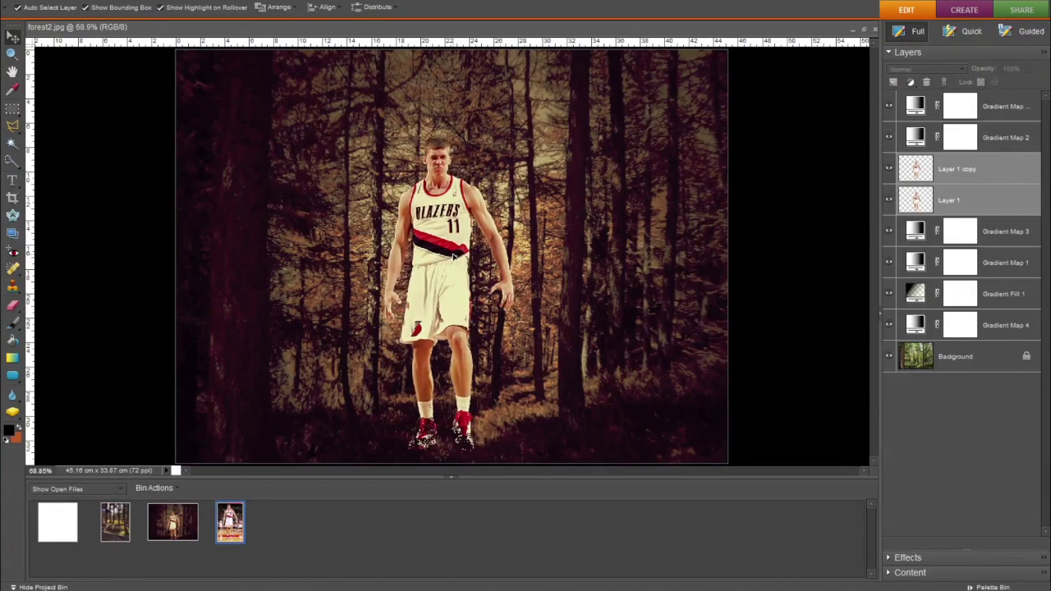
{"action": "left_click", "coordinate": [786, 348]}
{"action": "left_click", "coordinate": [956, 169]}
{"action": "left_click", "coordinate": [957, 199], "text": "shift"}
{"action": "right_click", "coordinate": [903, 207]}
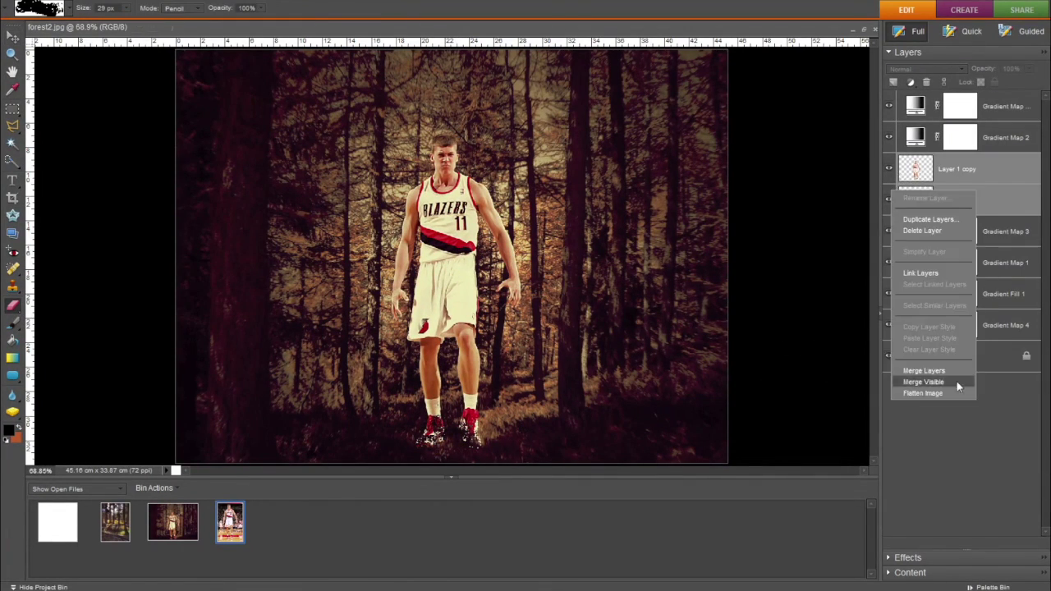
Step: Merge the two player layers into one
{"action": "left_click", "coordinate": [957, 381]}
{"action": "key", "text": "ctrl+z"}
{"action": "key", "text": "ctrl+y"}
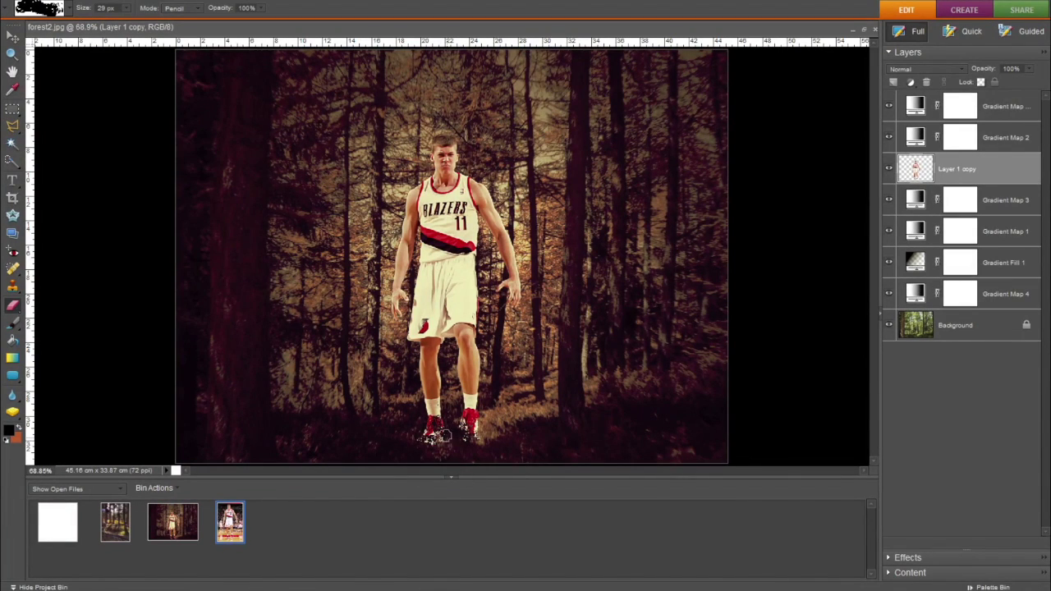
Step: Add a Gradient Map adjustment masked to the player to tone him
{"action": "left_click", "coordinate": [197, 2]}
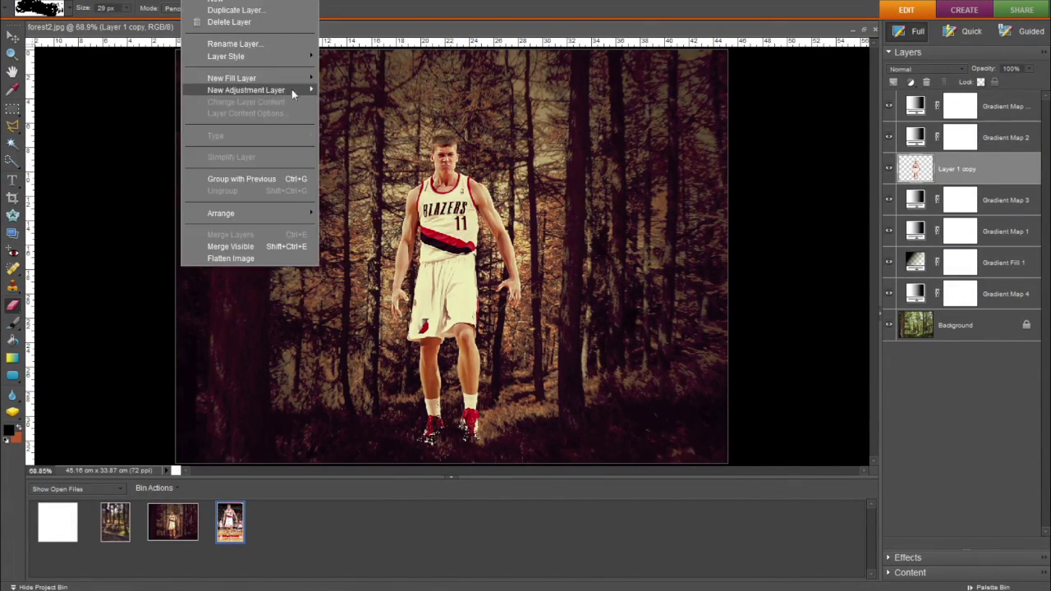
{"action": "left_click", "coordinate": [353, 143]}
{"action": "left_click", "coordinate": [971, 305]}
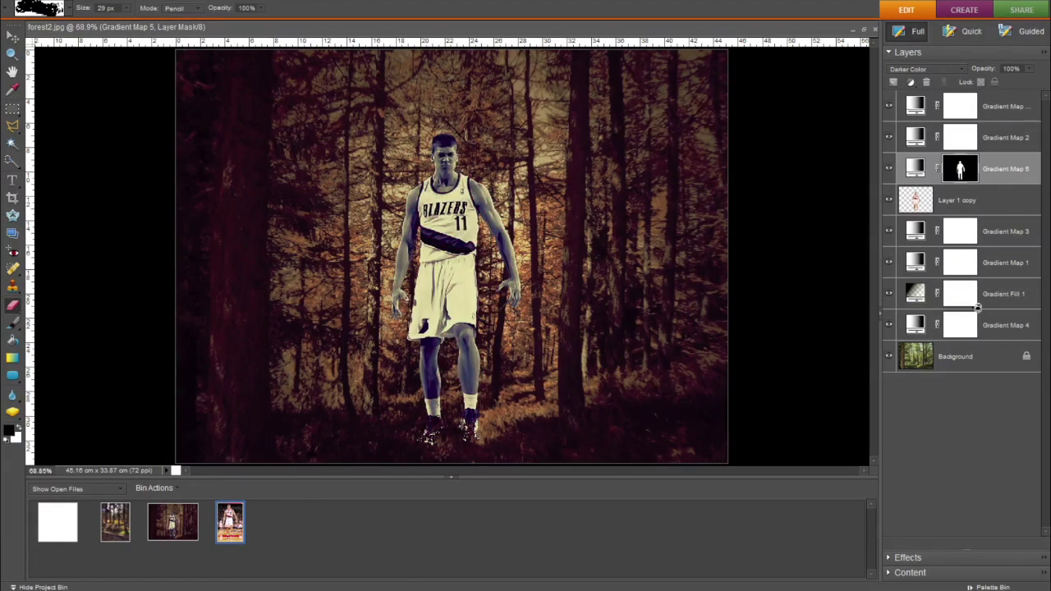
{"action": "left_click", "coordinate": [956, 200]}
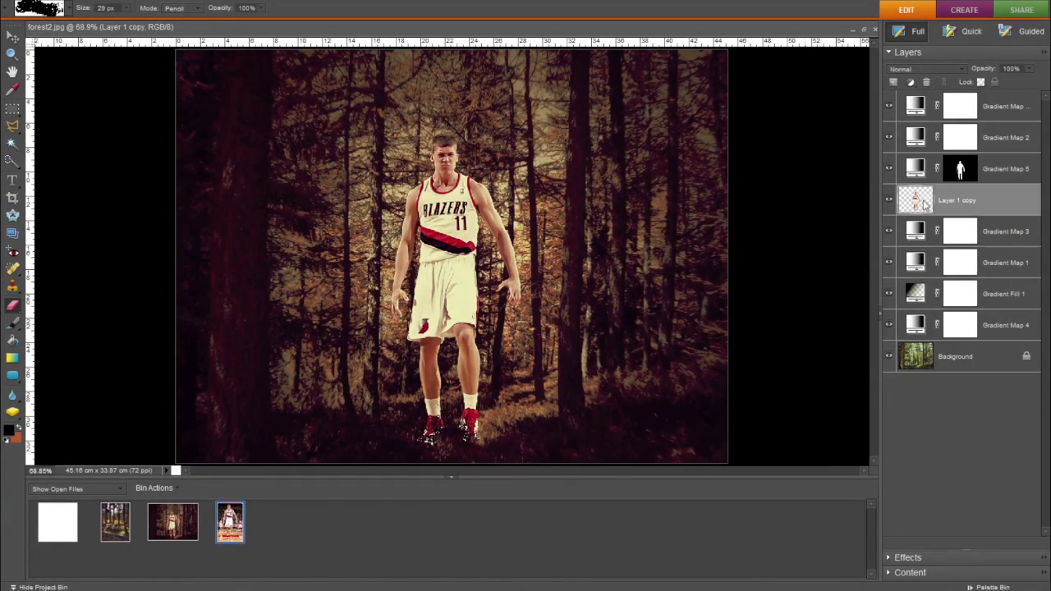
Step: Add a radial Gradient Fill glow at the top of the stack in Screen mode
{"action": "left_click", "coordinate": [197, 2]}
{"action": "left_click", "coordinate": [348, 91]}
{"action": "left_click", "coordinate": [718, 304]}
{"action": "left_click", "coordinate": [722, 328]}
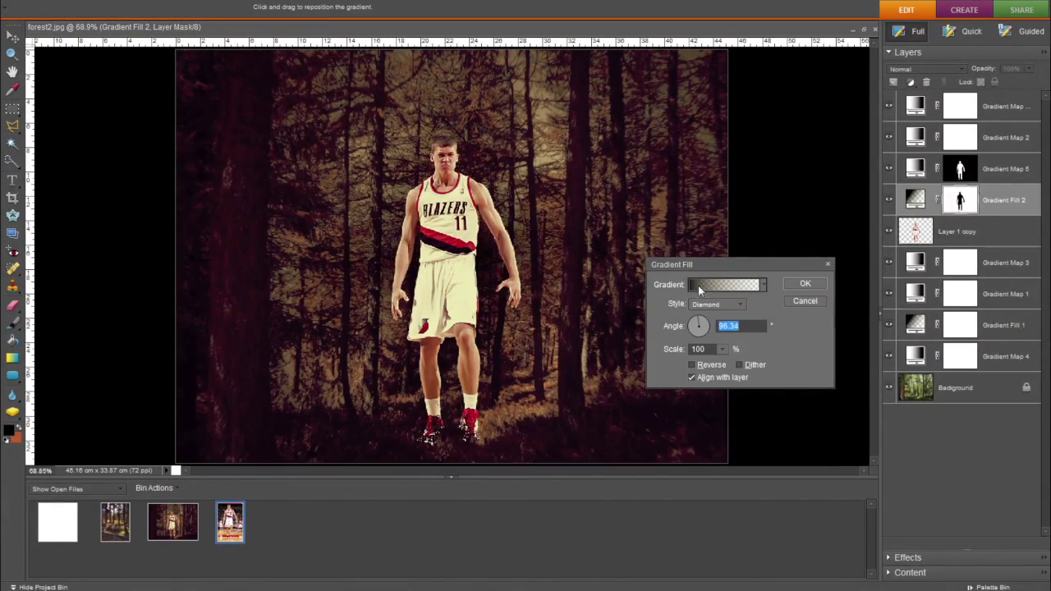
{"action": "key", "text": "shift+plus"}
{"action": "key", "text": "shift+plus"}
{"action": "key", "text": "shift+plus"}
{"action": "key", "text": "shift+plus"}
{"action": "key", "text": "shift+plus"}
{"action": "key", "text": "shift+plus"}
{"action": "key", "text": "ctrl+bracketright"}
{"action": "key", "text": "ctrl+bracketright"}
{"action": "key", "text": "ctrl+bracketright"}
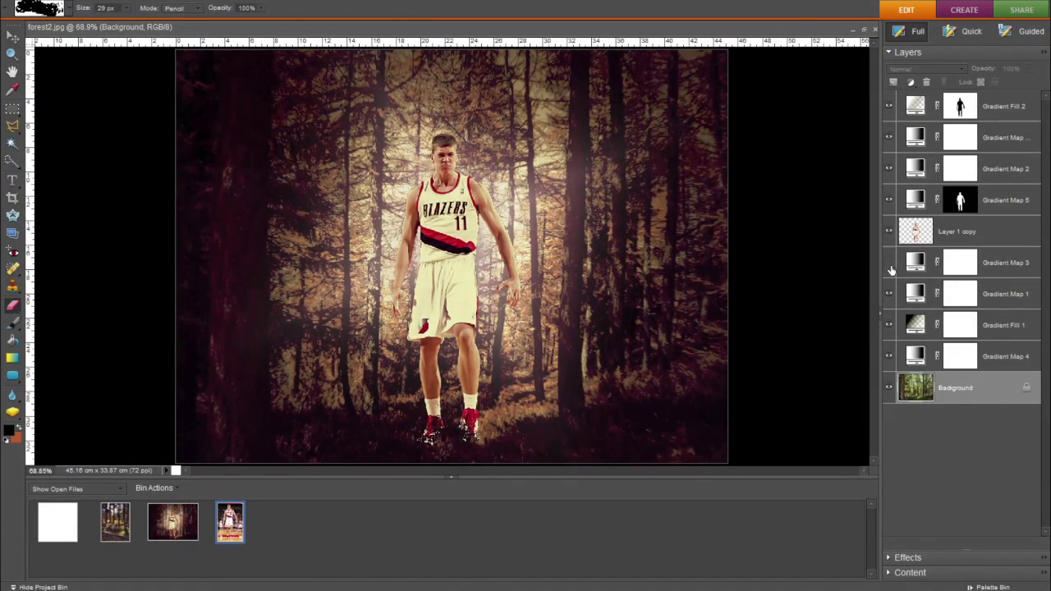
Step: Set Gradient Map 4 to 50% opacity, select Layer 1 copy, and open a PNG to import
{"action": "left_click", "coordinate": [889, 293]}
{"action": "left_click", "coordinate": [888, 293]}
{"action": "left_click", "coordinate": [1002, 356]}
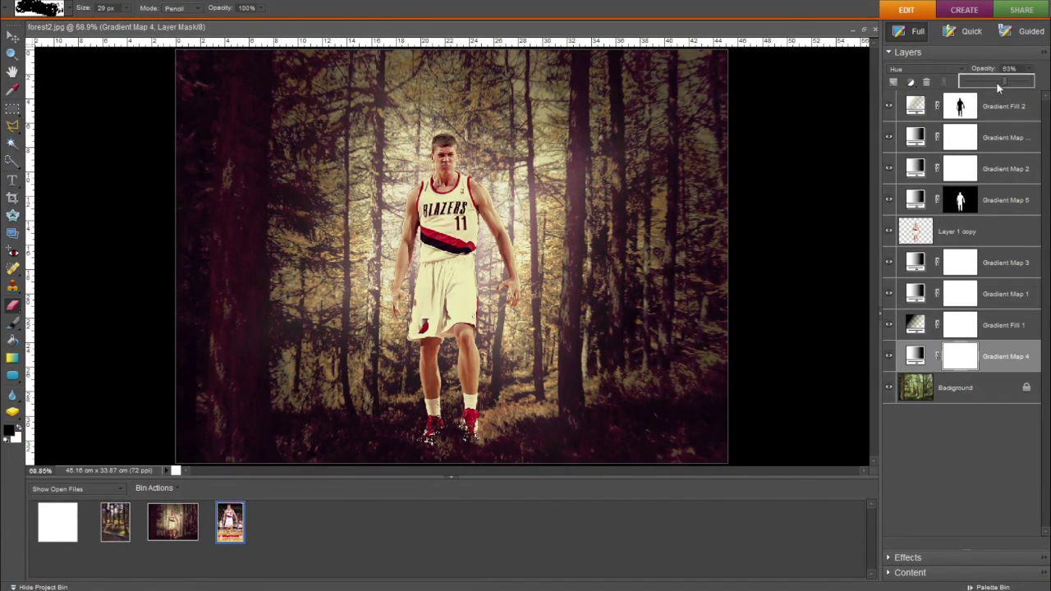
{"action": "key", "text": "ctrl+a"}
{"action": "key", "text": "c"}
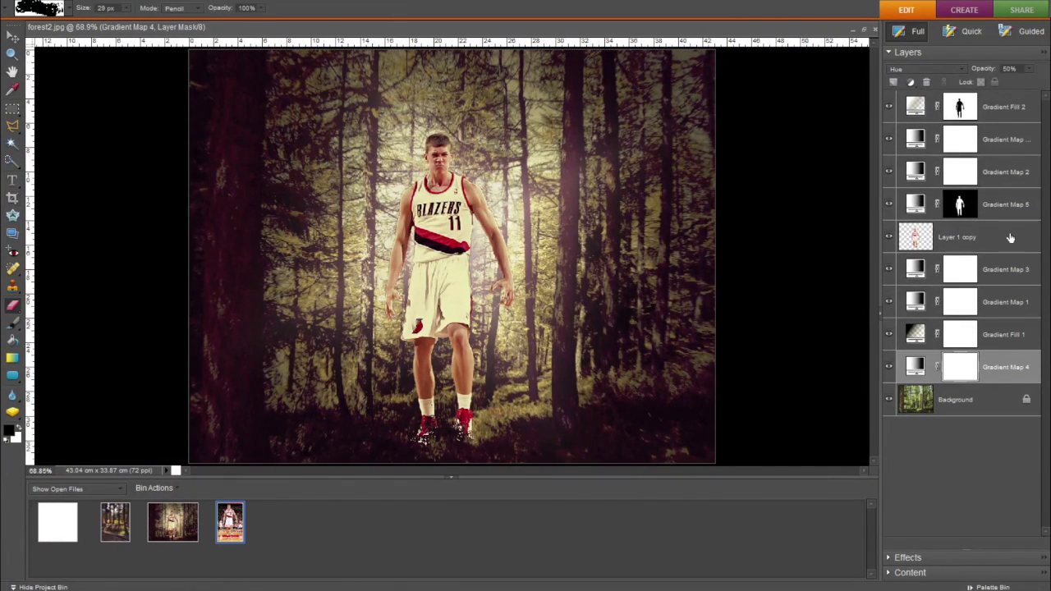
{"action": "left_click", "coordinate": [1009, 237]}
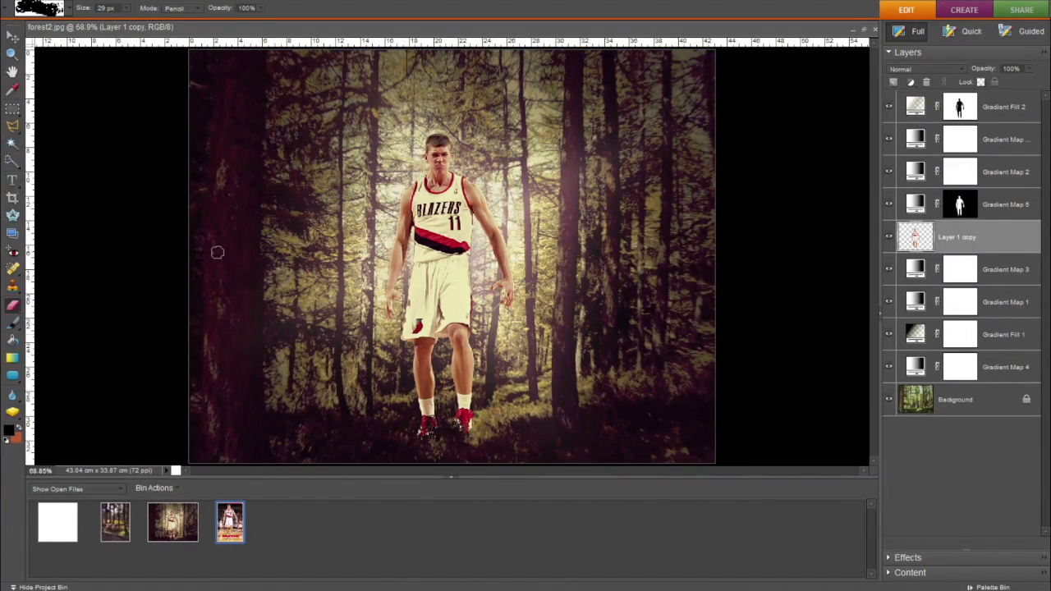
{"action": "key", "text": "ctrl+o"}
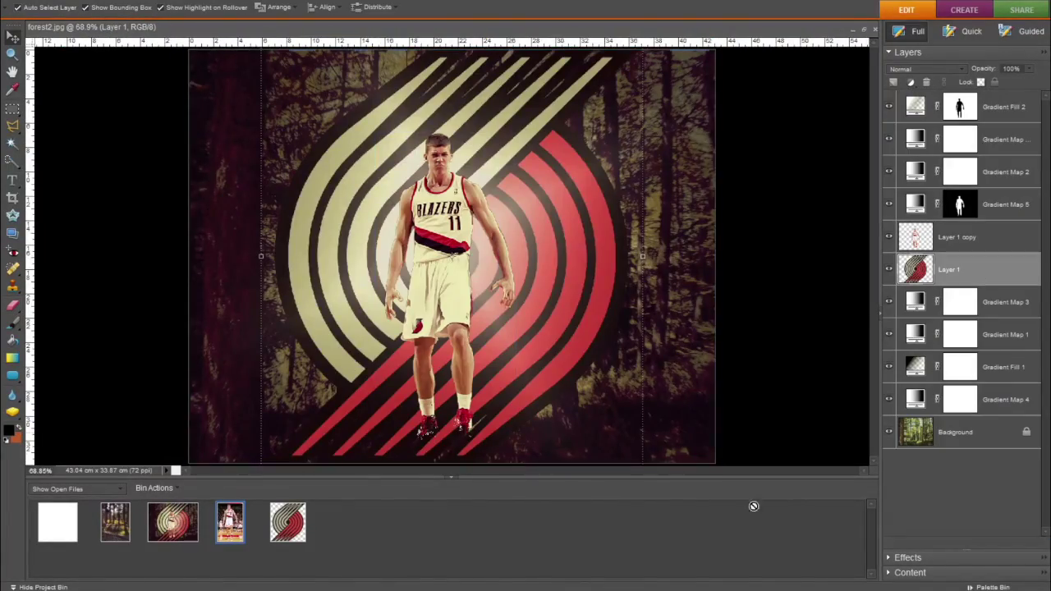
Step: Rotate the logo about 18° and enlarge it to fill the frame
{"action": "key", "text": "shift+plus"}
{"action": "key", "text": "shift+plus"}
{"action": "key", "text": "shift+plus"}
{"action": "left_click_drag", "start_coordinate": [715, 49], "coordinate": [599, 185]}
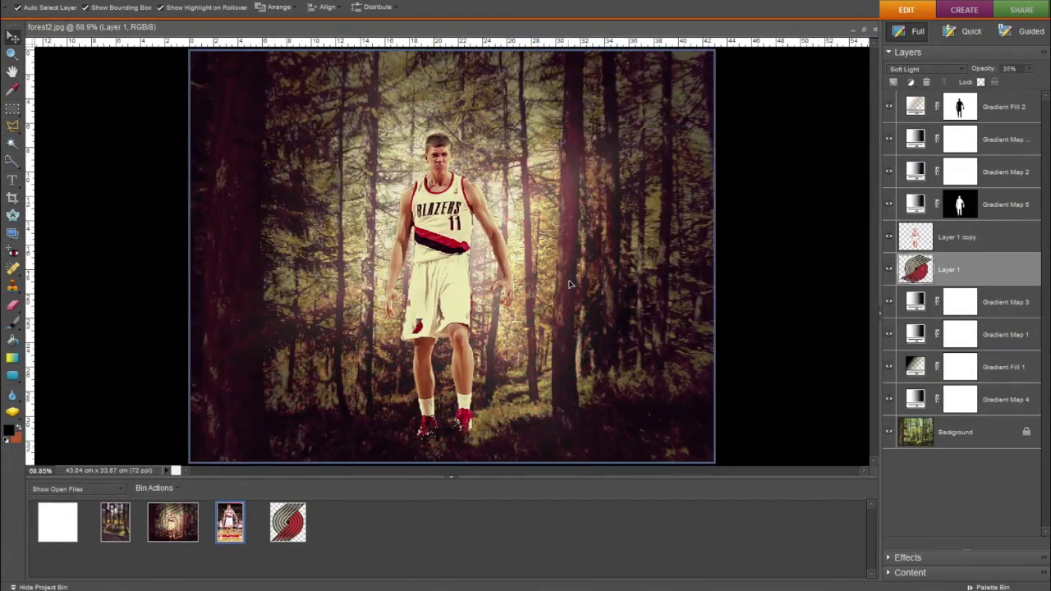
{"action": "mouse_move", "coordinate": [460, 472]}
{"action": "left_mouse_down"}
{"action": "mouse_move", "coordinate": [495, 428]}
{"action": "mouse_move", "coordinate": [201, 454]}
{"action": "left_mouse_up"}
{"action": "key", "text": "Return"}
Step: Move the logo layer below Gradient Map 3, select Background, and open another image
{"action": "key", "text": "ctrl+bracketleft"}
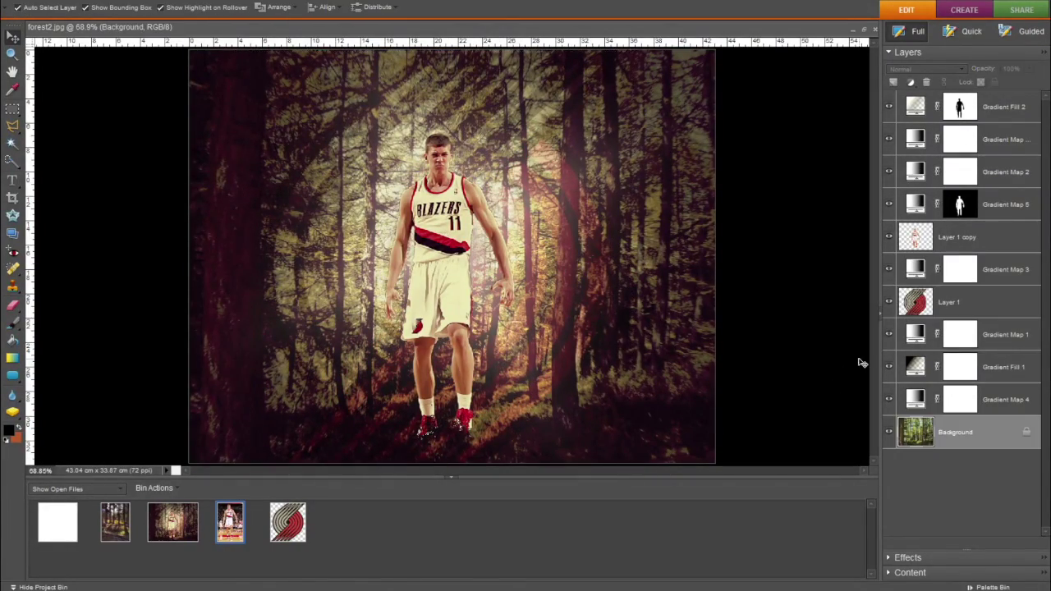
{"action": "key", "text": "alt+comma"}
{"action": "key", "text": "ctrl+o"}
Step: Drag the paint texture onto the canvas and stretch it to cover the whole image
{"action": "left_click_drag", "start_coordinate": [1026, 49], "coordinate": [1025, 251]}
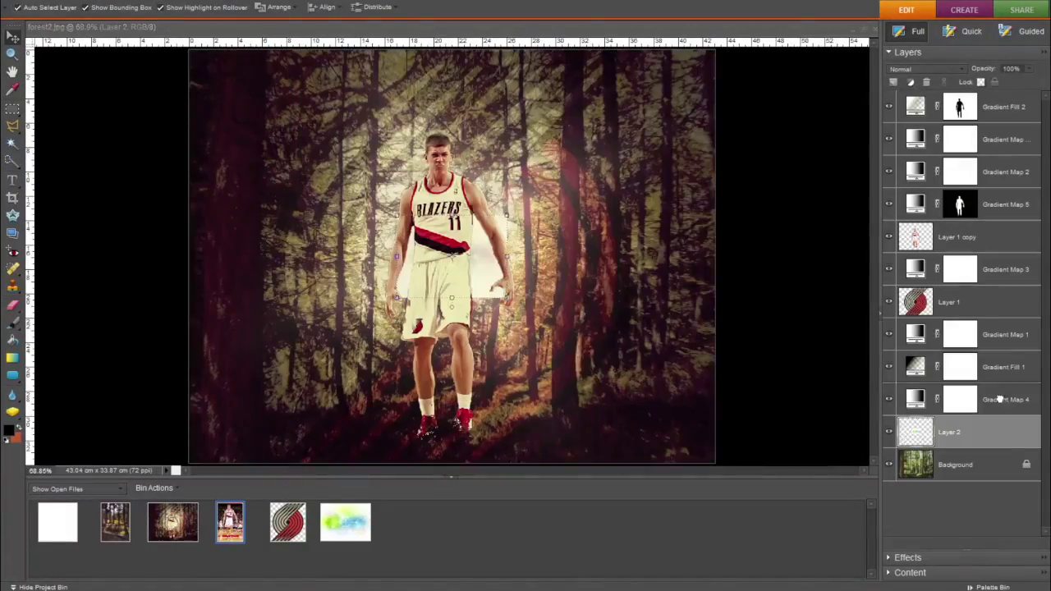
{"action": "left_click_drag", "start_coordinate": [721, 77], "coordinate": [749, 32]}
{"action": "key", "text": "Return"}
Step: Try Overlay, Hue and Luminosity blending on the texture, ending on Saturation
{"action": "key", "text": "shift+plus"}
{"action": "key", "text": "shift+plus"}
{"action": "key", "text": "shift+plus"}
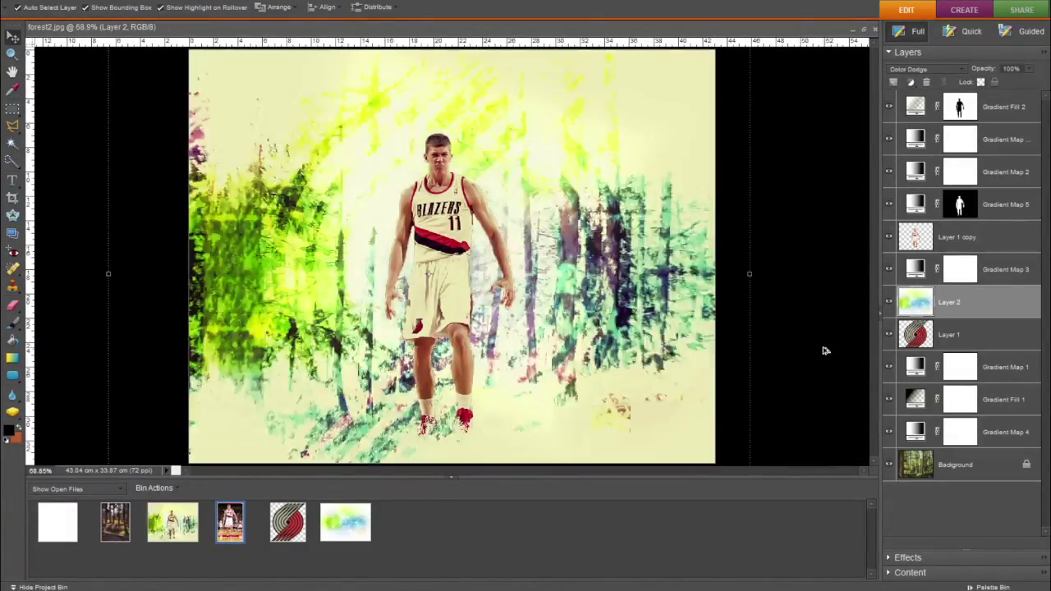
{"action": "key", "text": "shift+plus"}
{"action": "key", "text": "shift+plus"}
{"action": "key", "text": "shift+plus"}
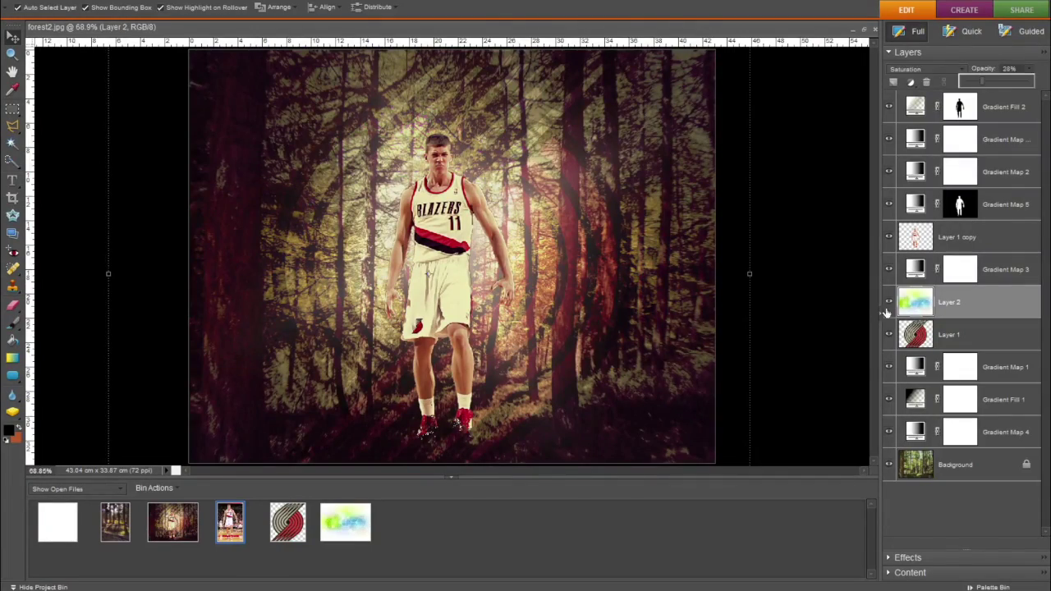
{"action": "key", "text": "shift+plus"}
{"action": "key", "text": "shift+plus"}
{"action": "key", "text": "shift+minus"}
{"action": "key", "text": "shift+minus"}
{"action": "key", "text": "alt+shift+bracketleft"}
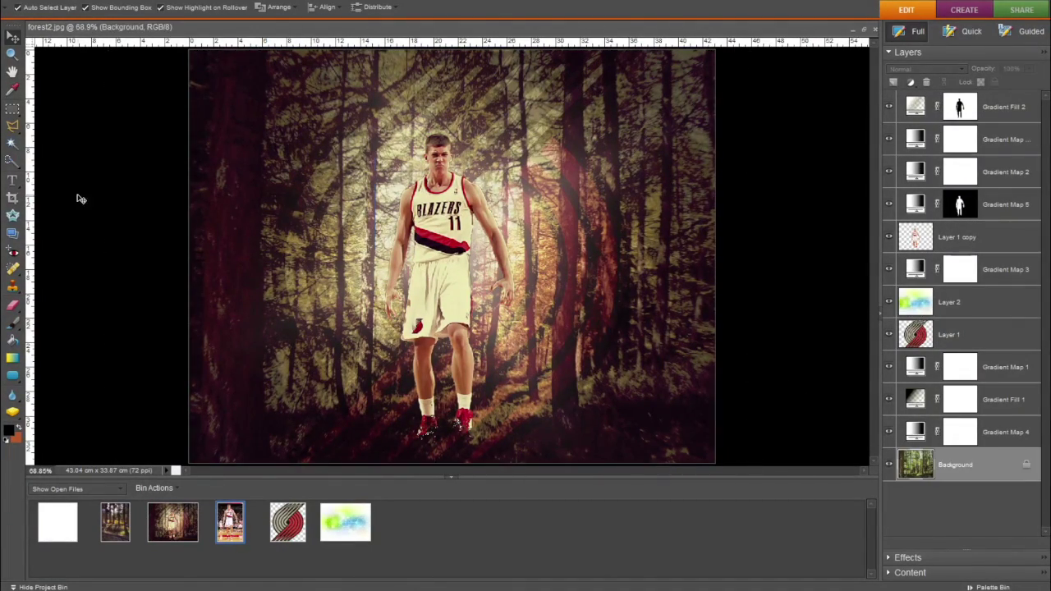
Step: Try a Posterize adjustment above the player layer, then undo it
{"action": "right_click", "coordinate": [189, 268]}
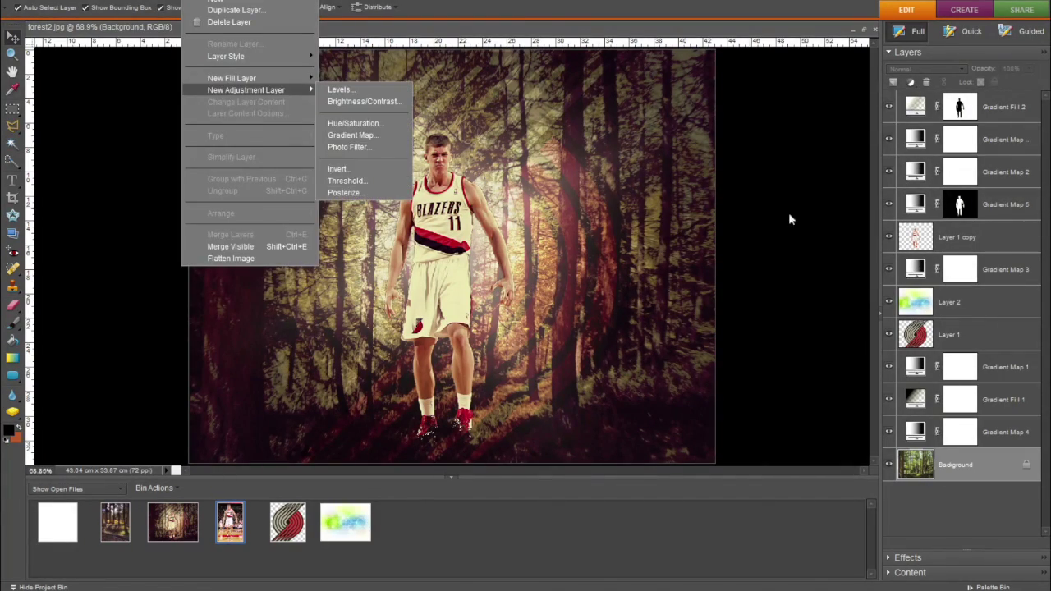
{"action": "left_click", "coordinate": [942, 234]}
{"action": "key", "text": "Return"}
{"action": "key", "text": "Return"}
{"action": "key", "text": "ctrl+z"}
Step: Duplicate the player as Layer 1 copy 2 in Linear Light and delete the old Layer 1 copy
{"action": "key", "text": "ctrl+j"}
{"action": "key", "text": "alt+shift+t"}
{"action": "key", "text": "alt+shift+j"}
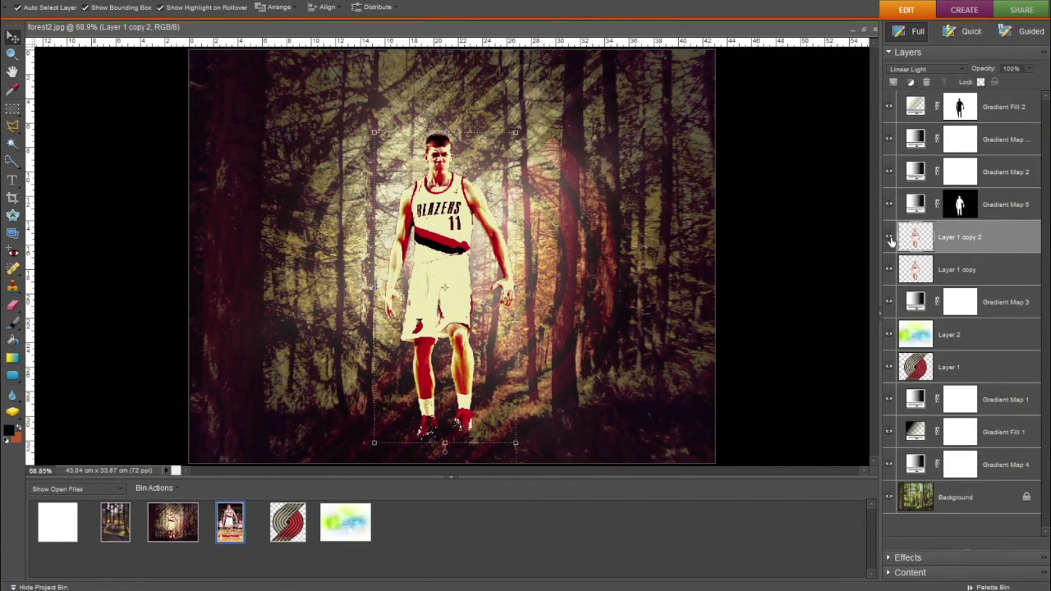
{"action": "key", "text": "2"}
{"action": "key", "text": "8"}
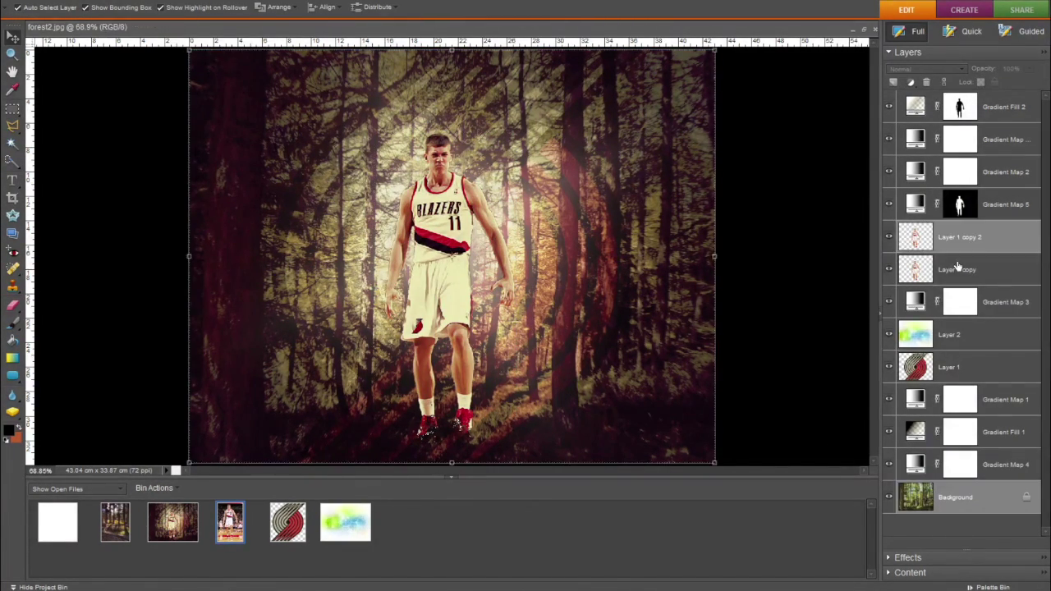
{"action": "left_click", "coordinate": [1001, 261]}
{"action": "key", "text": "Delete"}
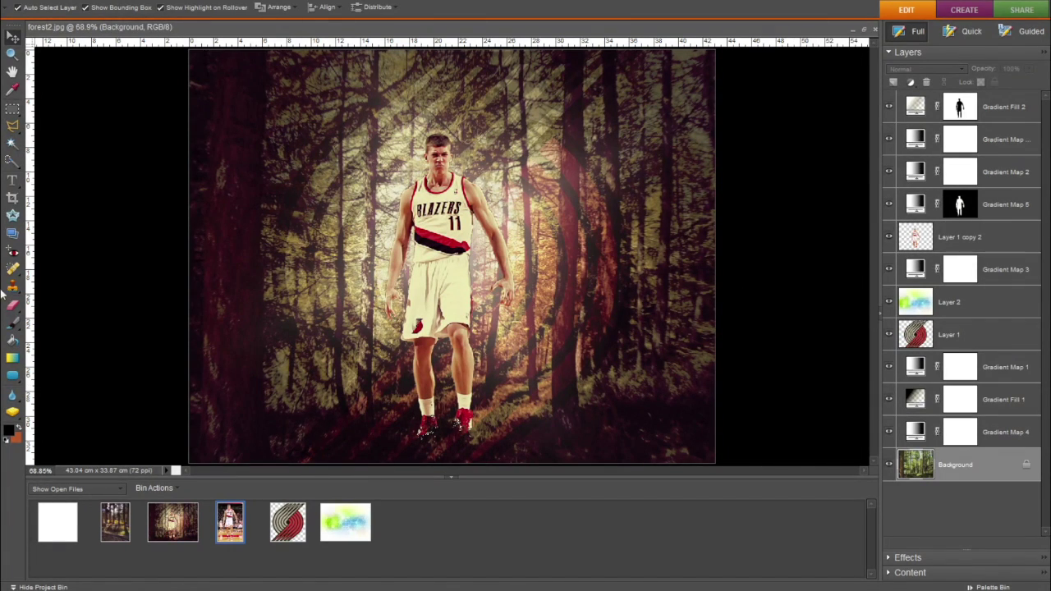
Step: Choose a soft 7 px brush from the soft brush library
{"action": "left_click", "coordinate": [40, 9]}
{"action": "left_click", "coordinate": [49, 39]}
{"action": "left_click", "coordinate": [97, 75]}
{"action": "double_click", "coordinate": [122, 63]}
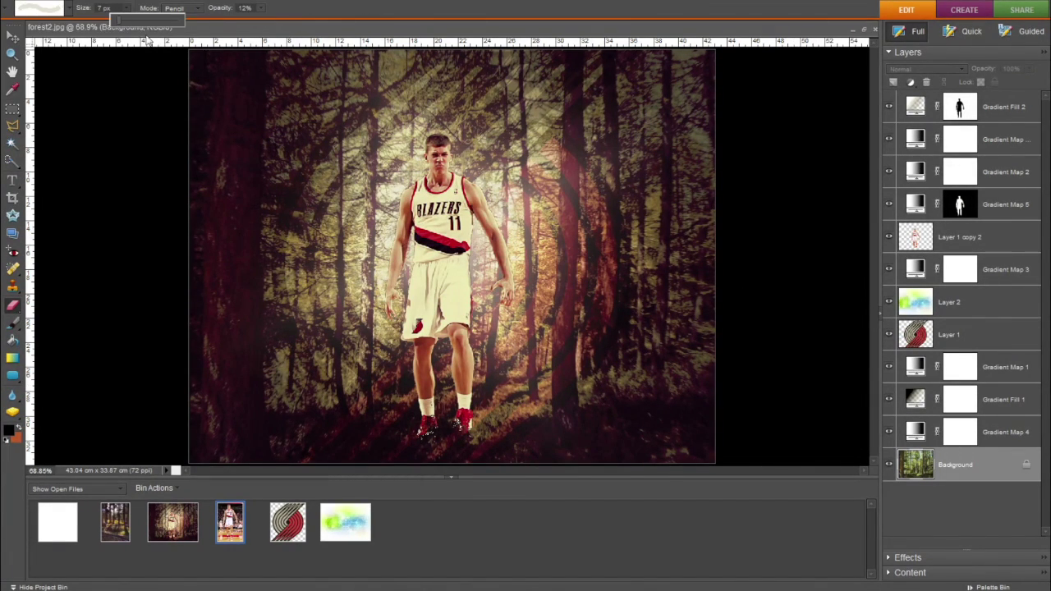
Step: Apply Motion Blur to the player copy Layer 1 copy 3 at 47% opacity
{"action": "left_click", "coordinate": [432, 426], "text": "ctrl"}
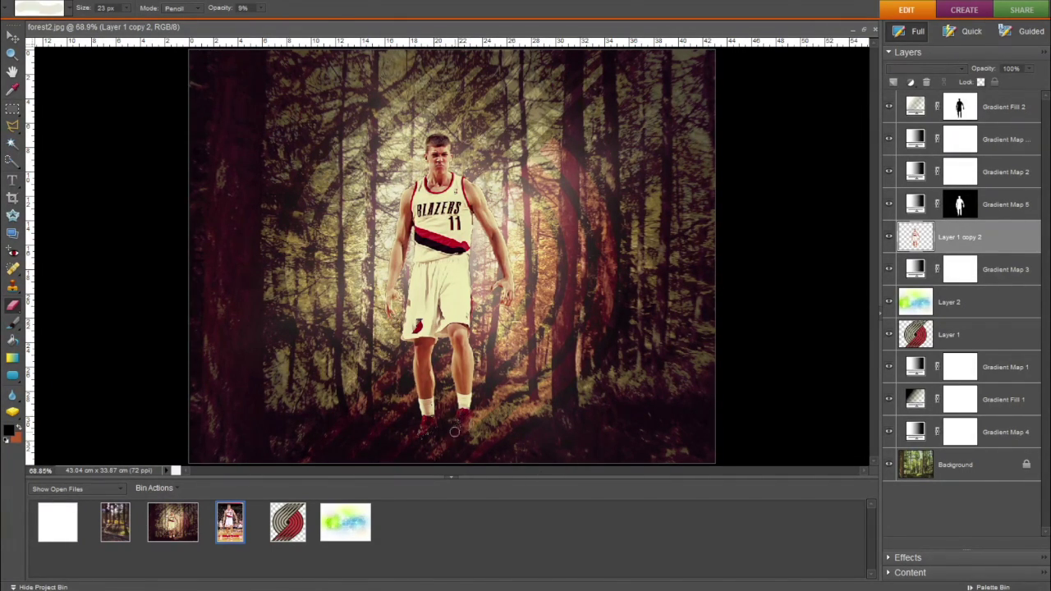
{"action": "left_click", "coordinate": [988, 112]}
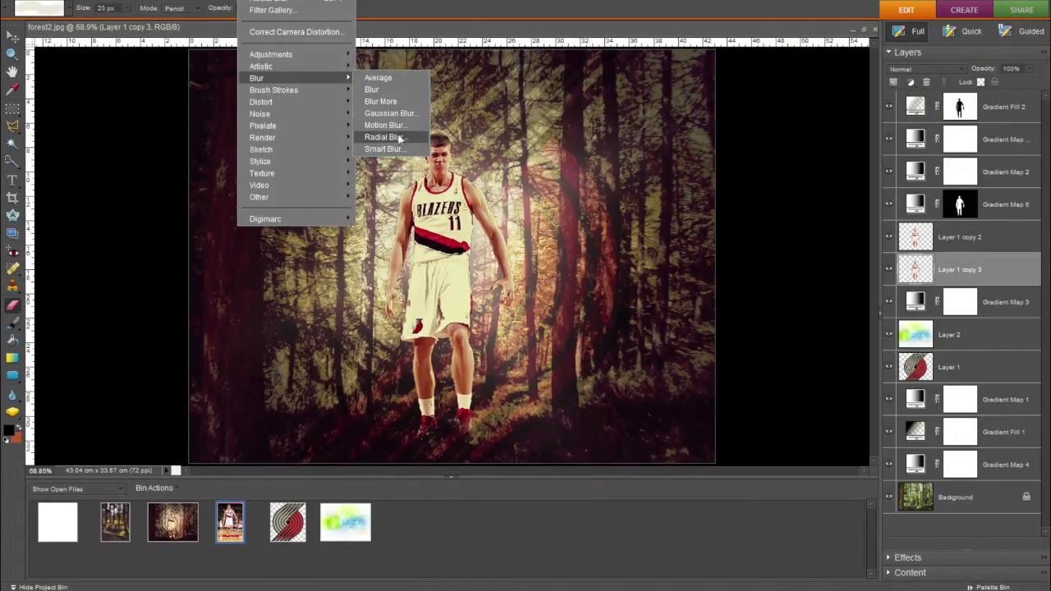
{"action": "left_click", "coordinate": [385, 125]}
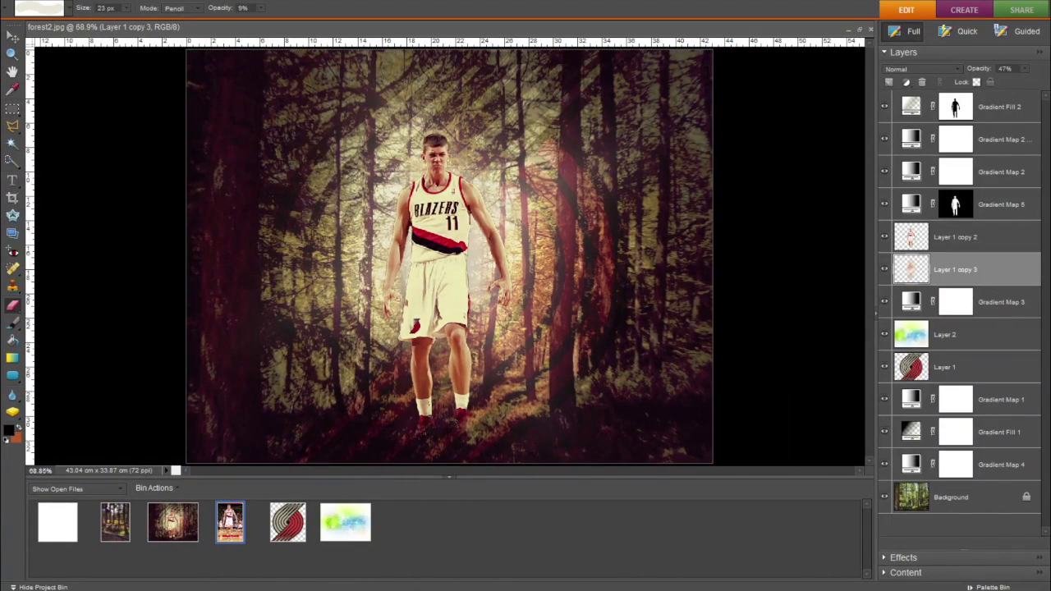
Step: Lower the Yellows saturation on Layer 1 copy 2 to -44 in Hue/Saturation
{"action": "left_click", "coordinate": [955, 237]}
{"action": "key", "text": "ctrl+u"}
{"action": "left_click", "coordinate": [854, 353]}
{"action": "left_click", "coordinate": [854, 353]}
{"action": "left_click", "coordinate": [885, 386]}
{"action": "left_click_drag", "start_coordinate": [871, 416], "coordinate": [845, 417]}
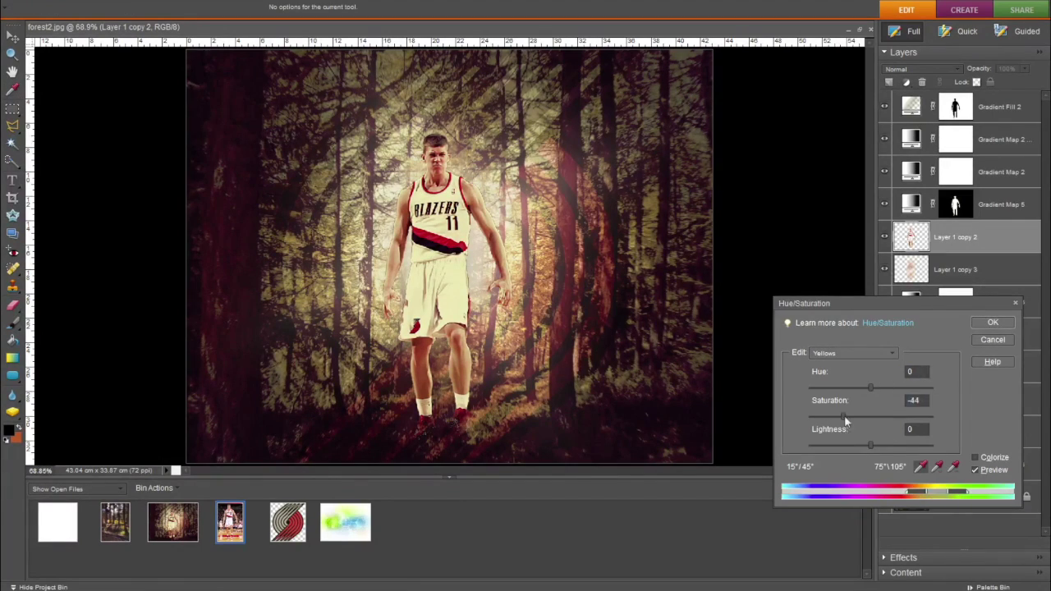
Step: Apply the hue/saturation change, zoom in on the player, and select the Gradient Map 2 copy mask
{"action": "key", "text": "Escape"}
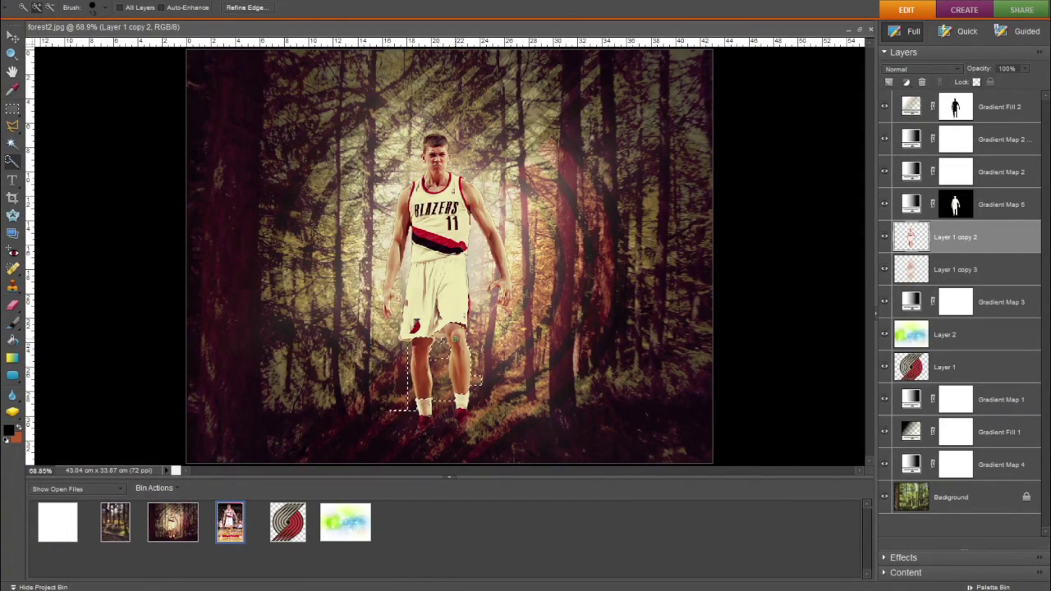
{"action": "key", "text": "ctrl+plus"}
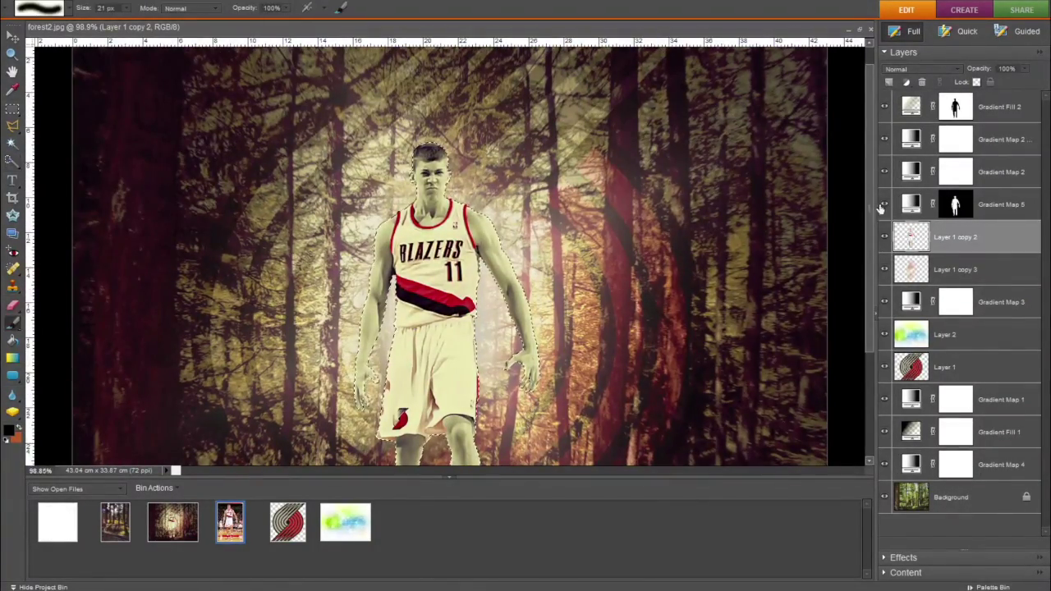
{"action": "left_click", "coordinate": [955, 140]}
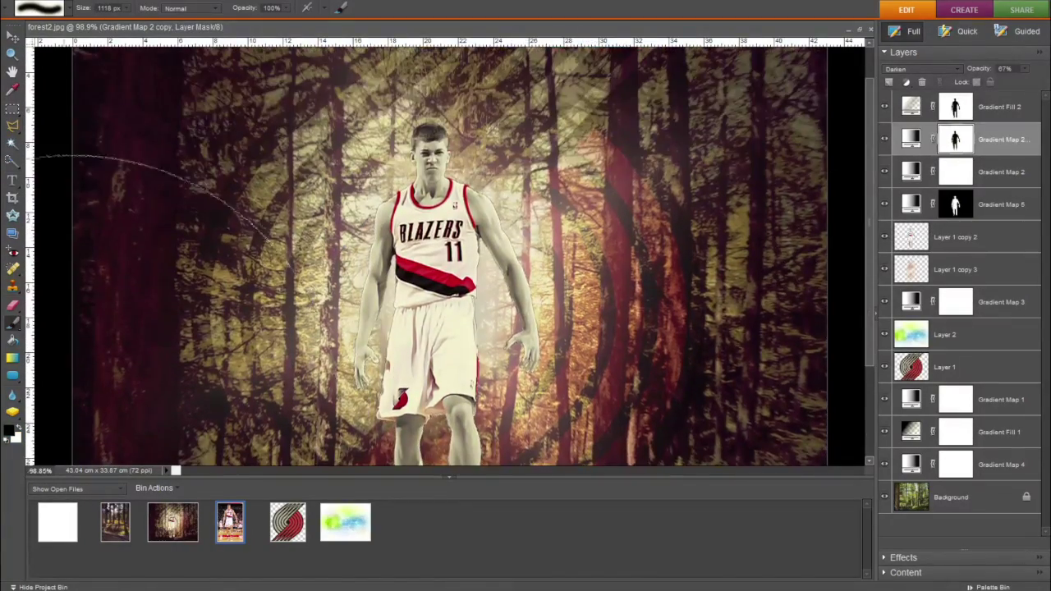
Step: Try Color Burn and Hard Light blending, then select Layer 1 copies 2 and 3 and Background
{"action": "key", "text": "shift+plus"}
{"action": "key", "text": "shift+plus"}
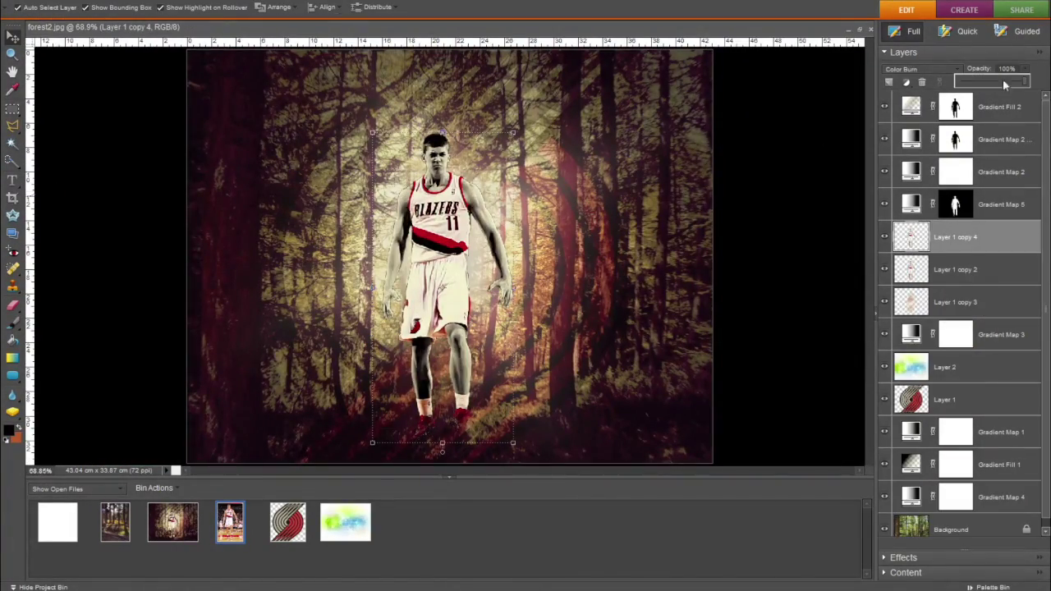
{"action": "key", "text": "shift+plus"}
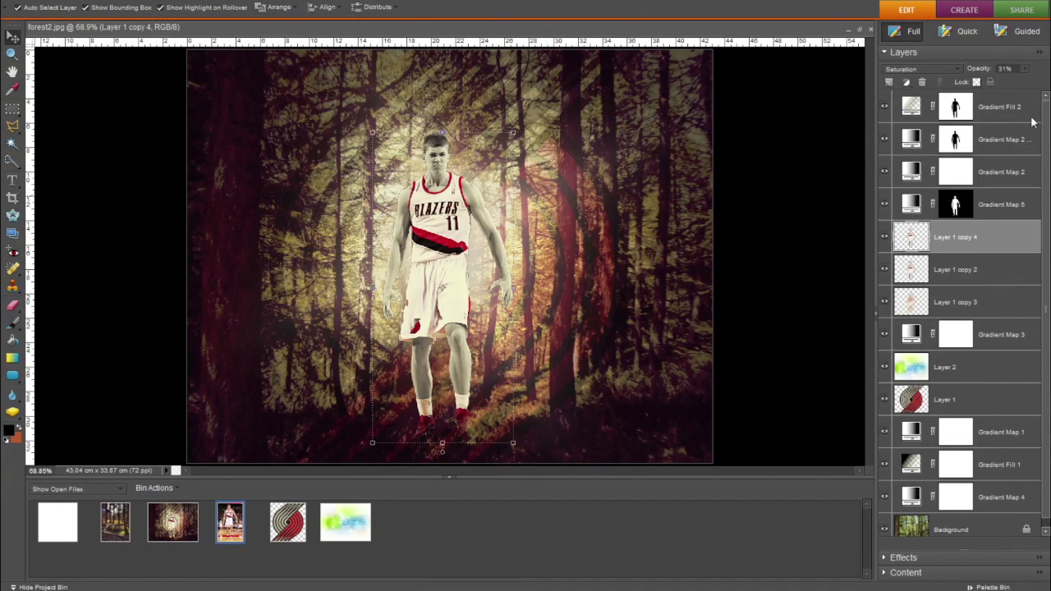
{"action": "left_click", "coordinate": [978, 260], "text": "ctrl"}
{"action": "left_click", "coordinate": [985, 292], "text": "ctrl"}
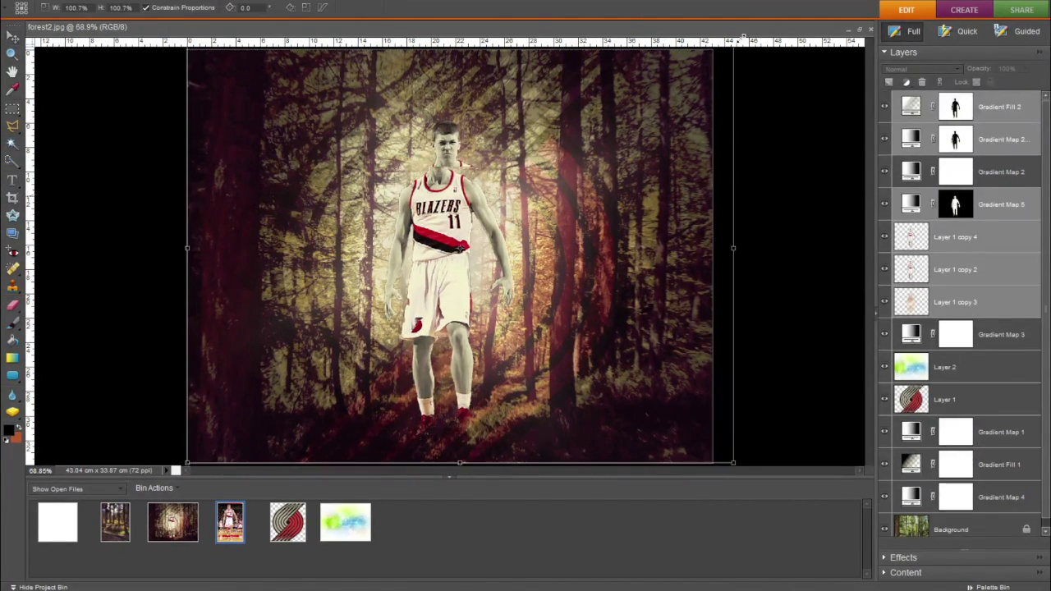
{"action": "left_click", "coordinate": [211, 375]}
Step: Apply a 0.4-pixel Gaussian Blur to the forest Background layer
{"action": "left_click", "coordinate": [255, 1]}
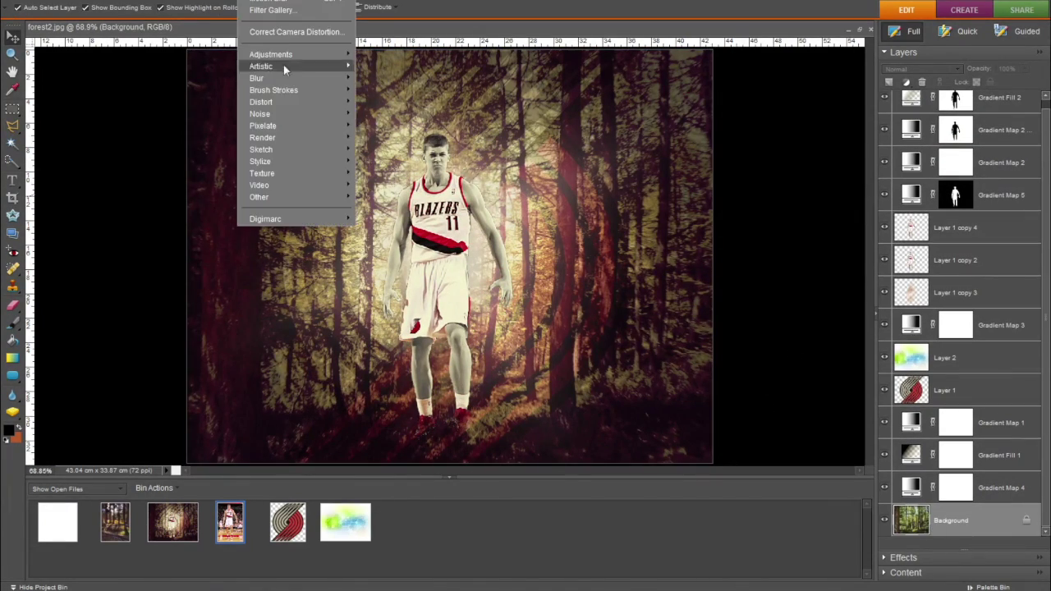
{"action": "left_click", "coordinate": [386, 90]}
{"action": "left_click_drag", "start_coordinate": [353, 545], "coordinate": [293, 548]}
{"action": "left_click", "coordinate": [449, 376]}
Step: Add Gradient Map 6 below Gradient Fill 2, set to Screen at 40% opacity
{"action": "double_click", "coordinate": [911, 107]}
{"action": "key", "text": "Return"}
{"action": "left_click", "coordinate": [197, 2]}
{"action": "left_click", "coordinate": [234, 42]}
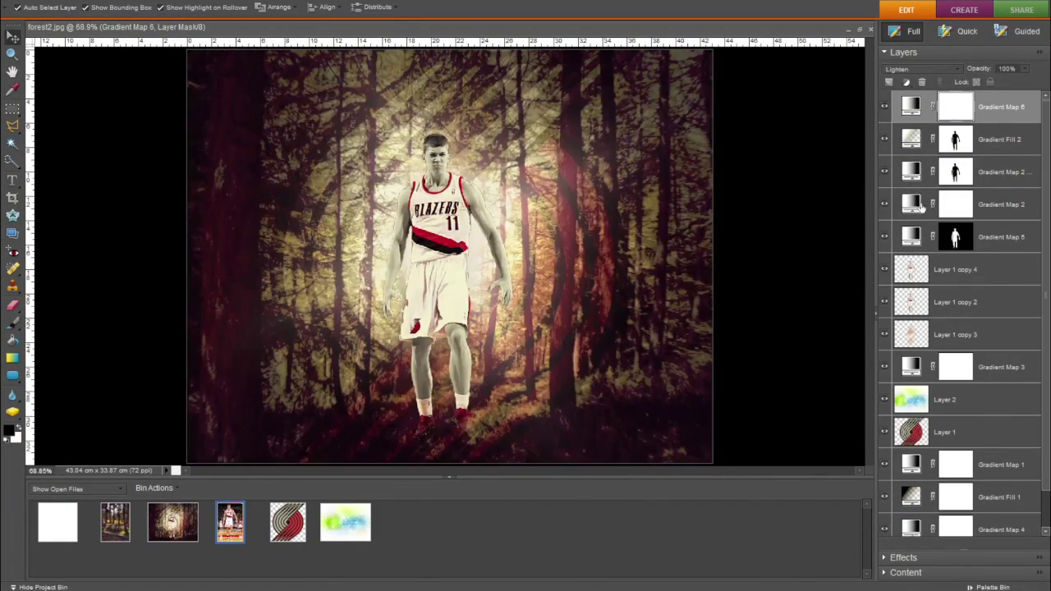
{"action": "left_click_drag", "start_coordinate": [911, 106], "coordinate": [909, 139]}
{"action": "left_click", "coordinate": [1024, 68]}
{"action": "left_click_drag", "start_coordinate": [1018, 79], "coordinate": [989, 79]}
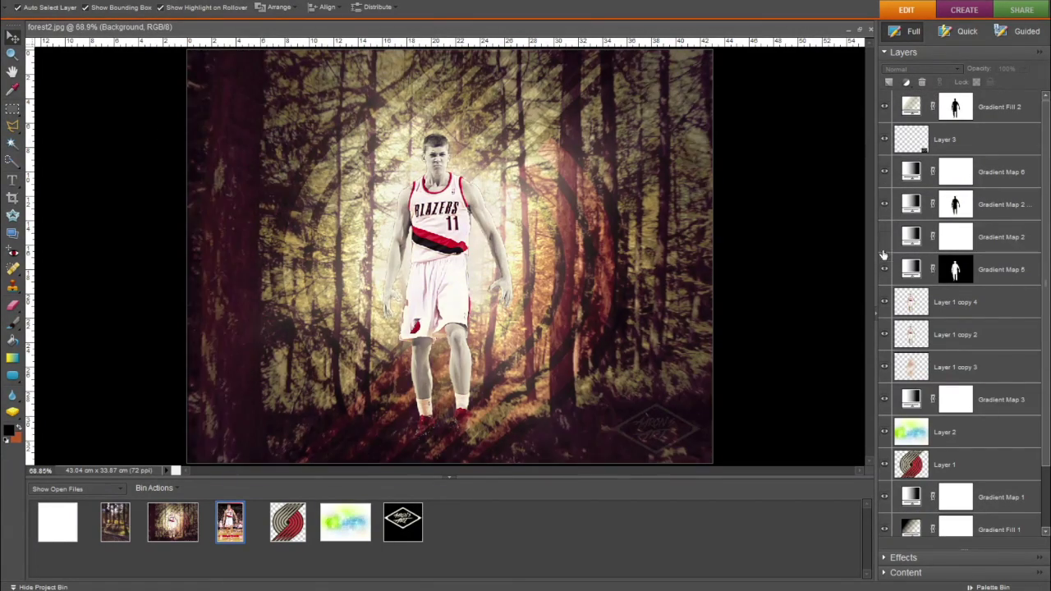
{"action": "left_click", "coordinate": [885, 488]}
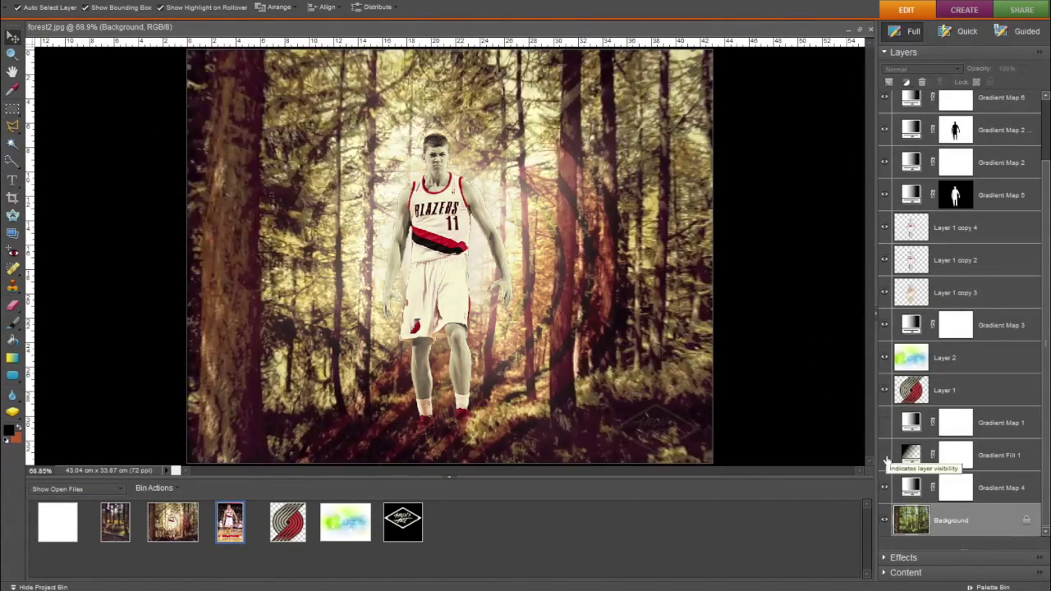
Step: Hide a colour-grading layer for greener tones and add a large player copy as Layer 4
{"action": "left_click", "coordinate": [885, 493]}
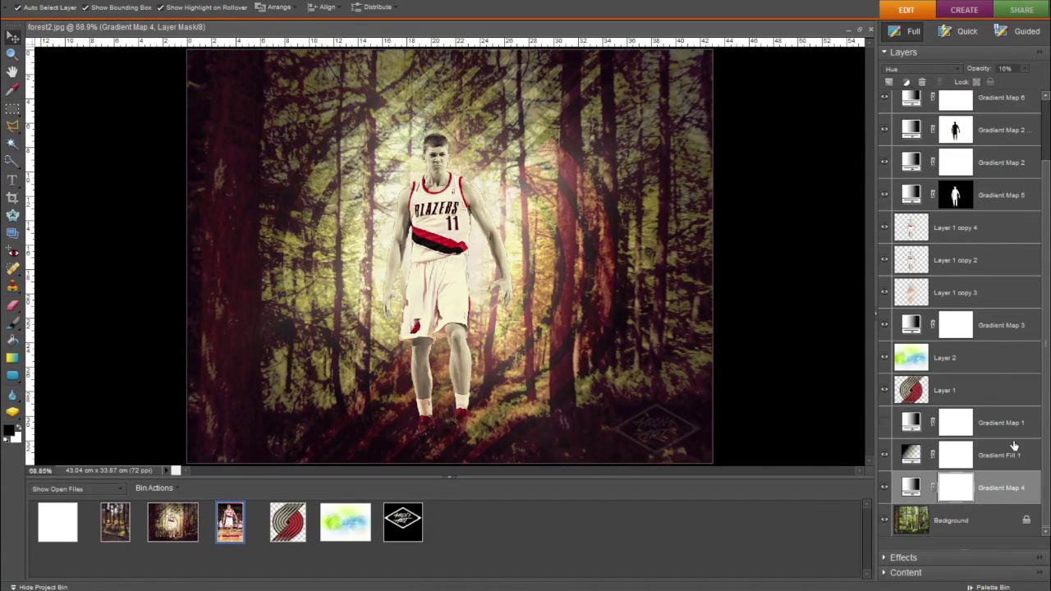
{"action": "left_click", "coordinate": [955, 195]}
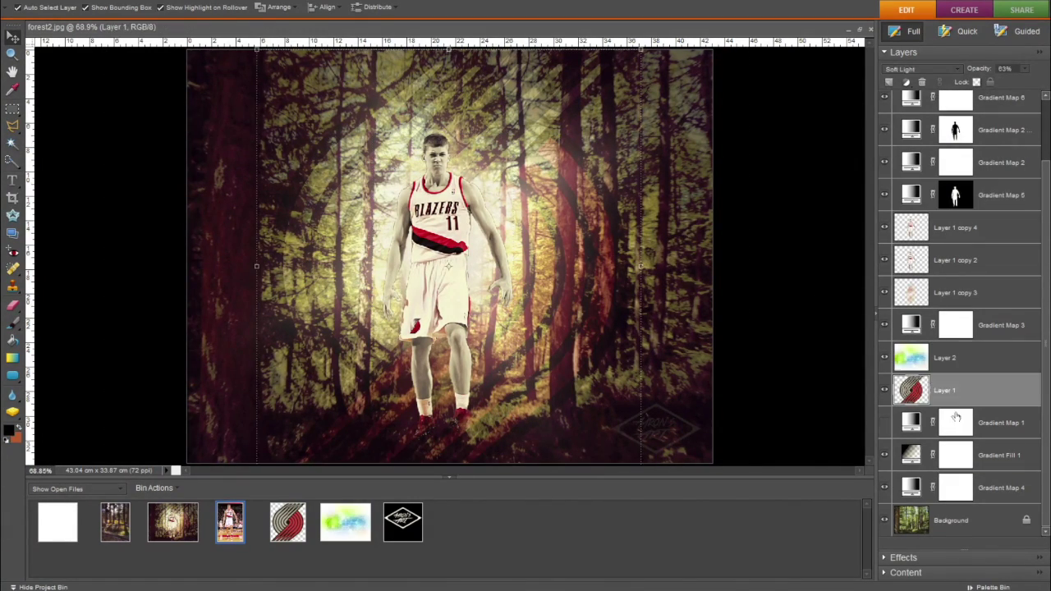
{"action": "key", "text": "ctrl+alt+shift+s"}
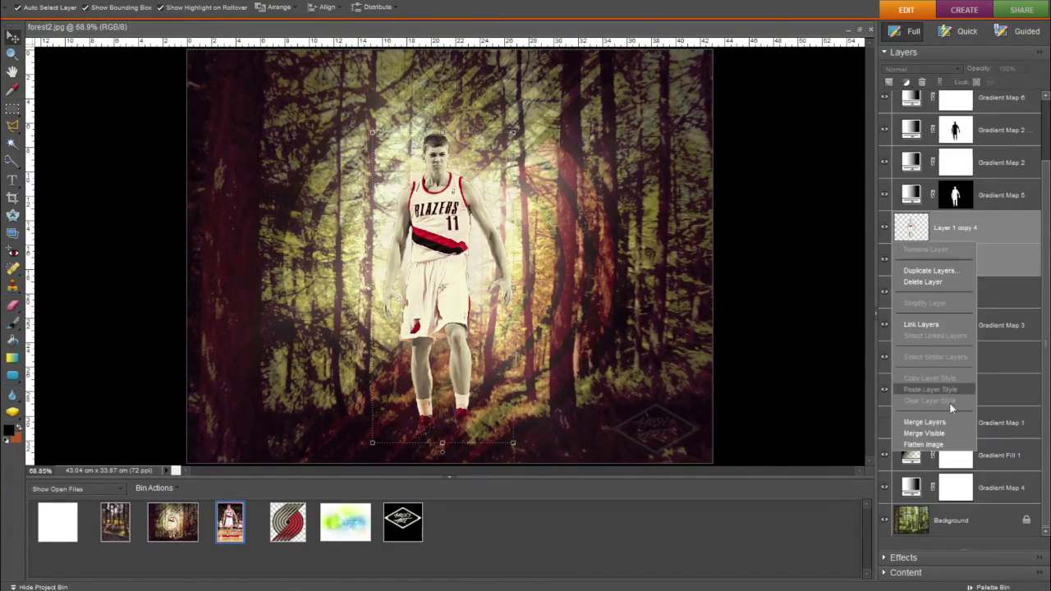
{"action": "left_click", "coordinate": [234, 2]}
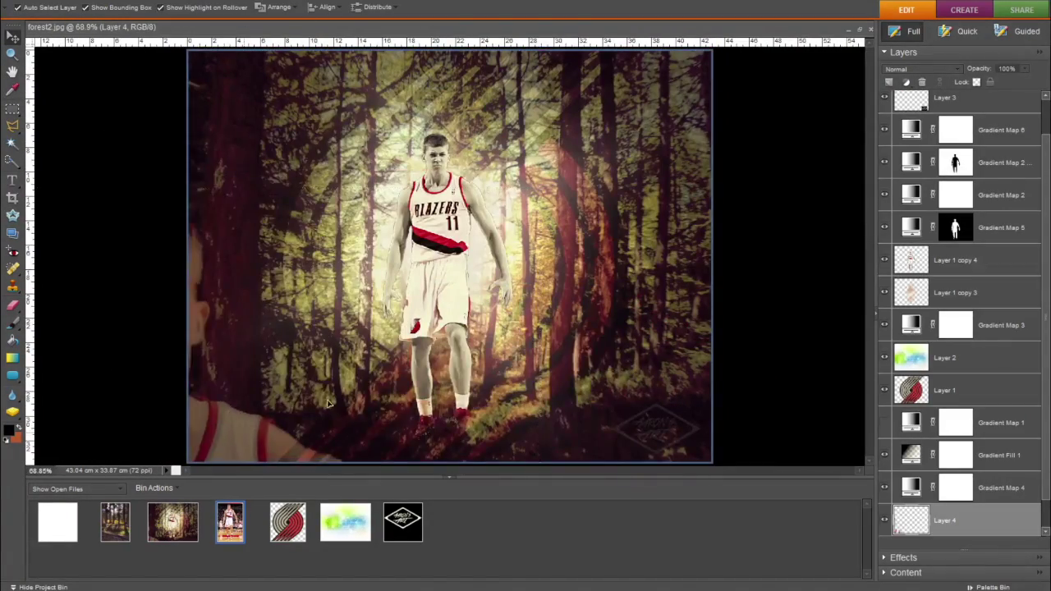
Step: Scale Layer 4's player to about 100.9% over the original and move it below Gradient Map 5
{"action": "left_click_drag", "start_coordinate": [467, 220], "coordinate": [531, 175]}
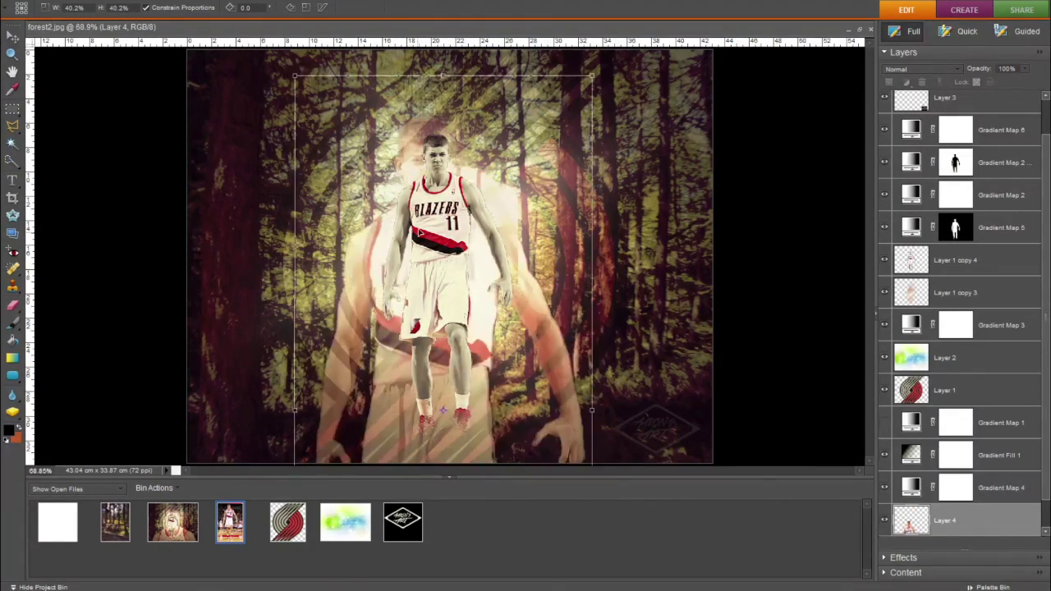
{"action": "left_click_drag", "start_coordinate": [530, 174], "coordinate": [533, 109]}
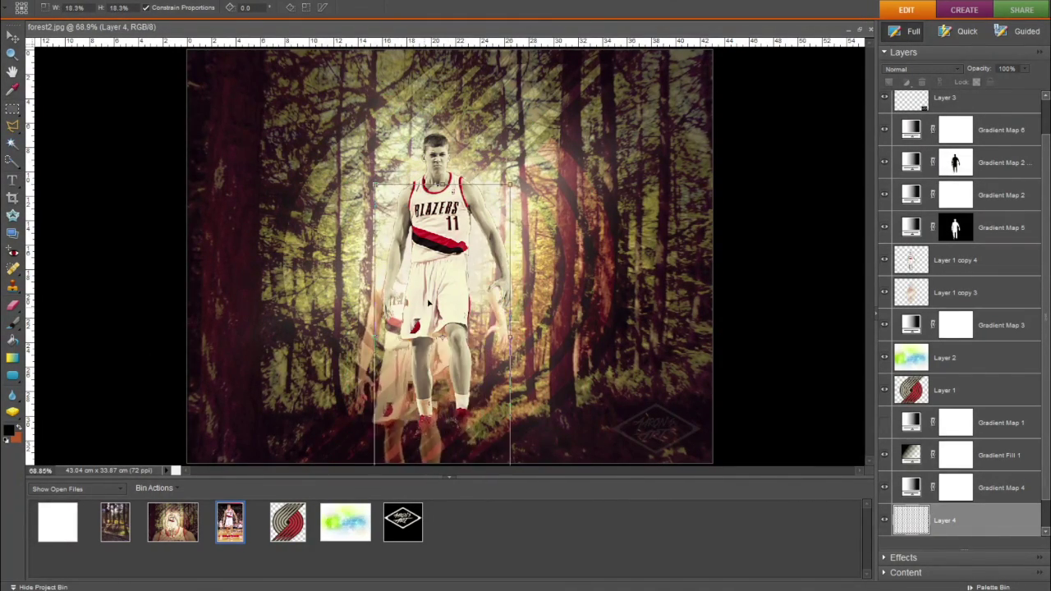
{"action": "key", "text": "ctrl+equal"}
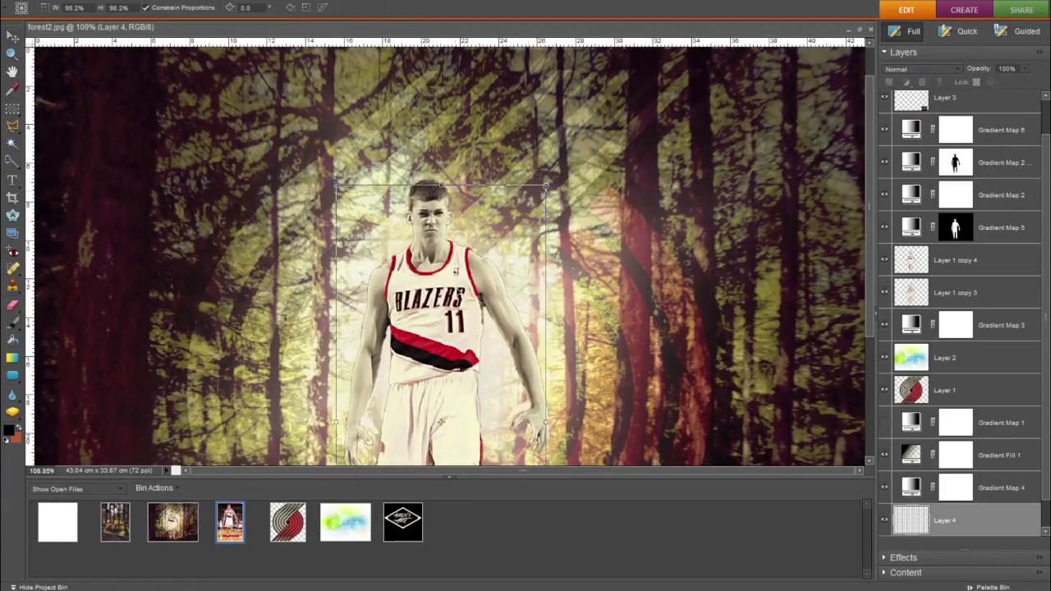
{"action": "left_click_drag", "start_coordinate": [998, 509], "coordinate": [977, 247]}
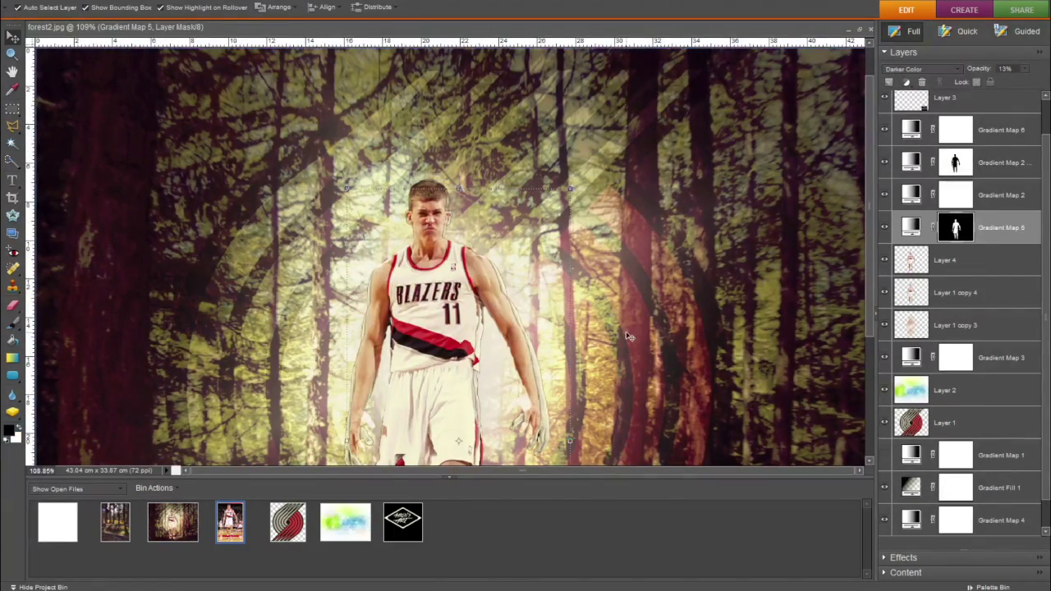
{"action": "left_click", "coordinate": [944, 259]}
{"action": "scroll", "coordinate": [511, 318], "scroll_direction": "down", "scroll_amount": 5}
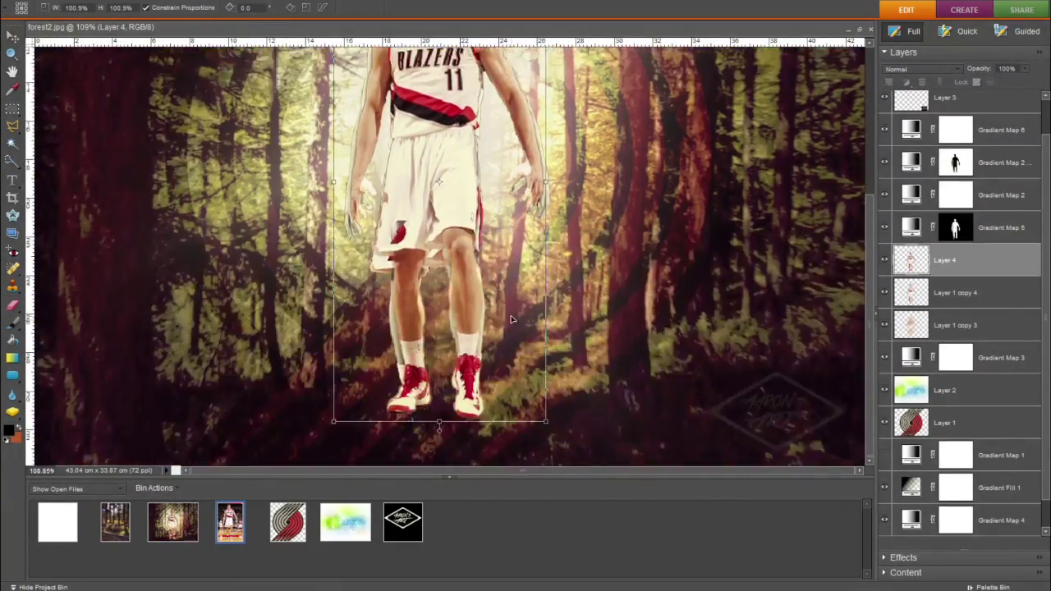
{"action": "scroll", "coordinate": [511, 319], "scroll_direction": "up", "scroll_amount": 5}
{"action": "left_click_drag", "start_coordinate": [440, 123], "coordinate": [440, 102]}
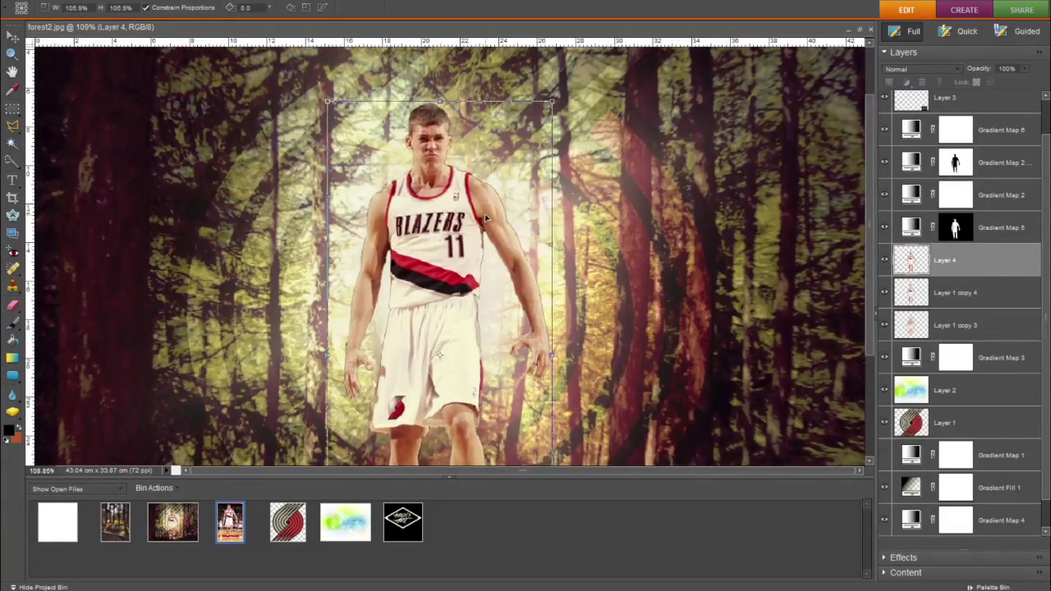
{"action": "key", "text": "Return"}
{"action": "left_click", "coordinate": [911, 293], "text": "ctrl"}
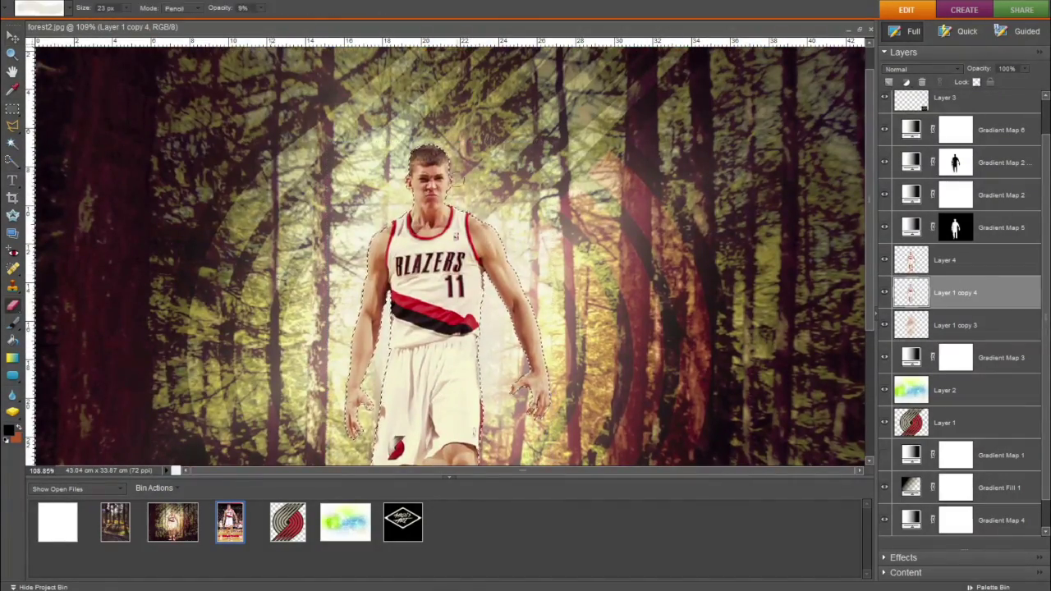
Step: Type the title 'Meyers Leonard' across the top of the canvas with a metallic style
{"action": "scroll", "coordinate": [494, 445], "scroll_direction": "down", "scroll_amount": 5}
{"action": "scroll", "coordinate": [495, 445], "scroll_direction": "up", "scroll_amount": 1}
{"action": "scroll", "coordinate": [494, 445], "scroll_direction": "up", "scroll_amount": 3}
{"action": "scroll", "coordinate": [495, 445], "scroll_direction": "down", "scroll_amount": 4}
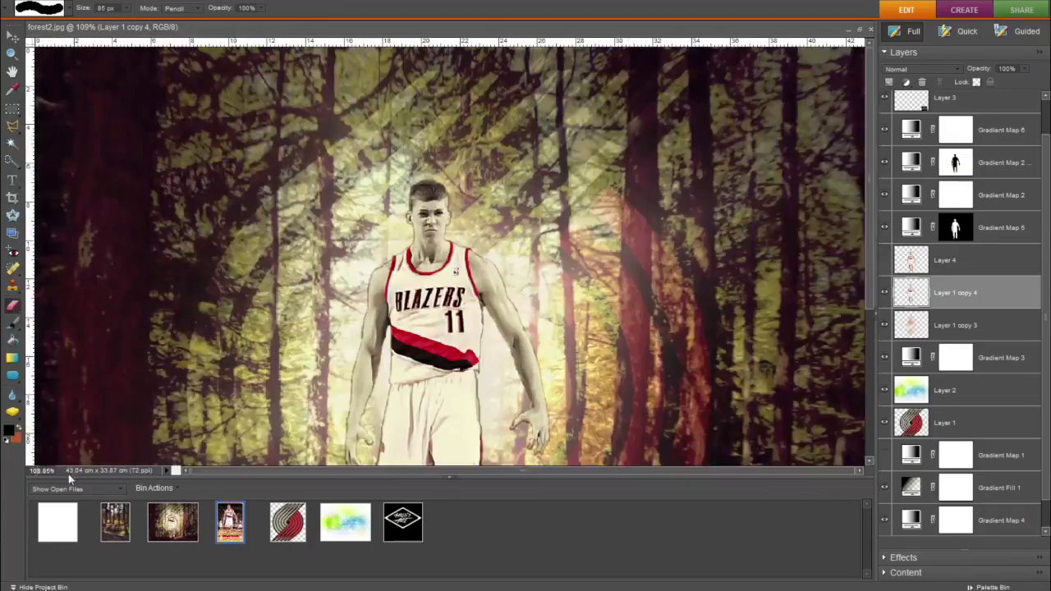
{"action": "type", "text": "Meyers Leonard"}
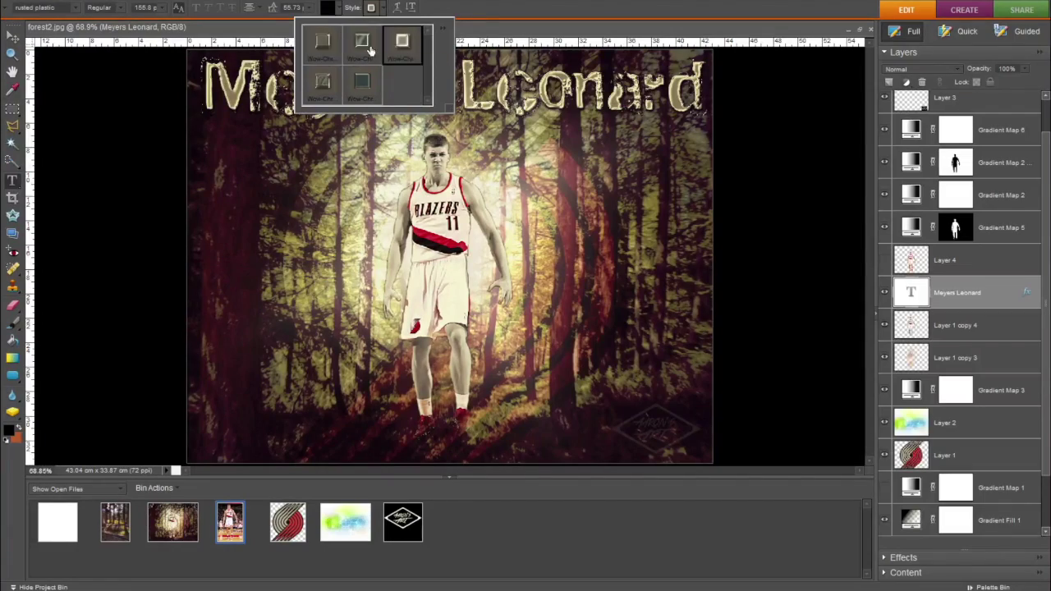
Step: Duplicate the Meyers Leonard title layer for a Linear Burn blend
{"action": "right_click", "coordinate": [956, 292]}
{"action": "left_click", "coordinate": [952, 404]}
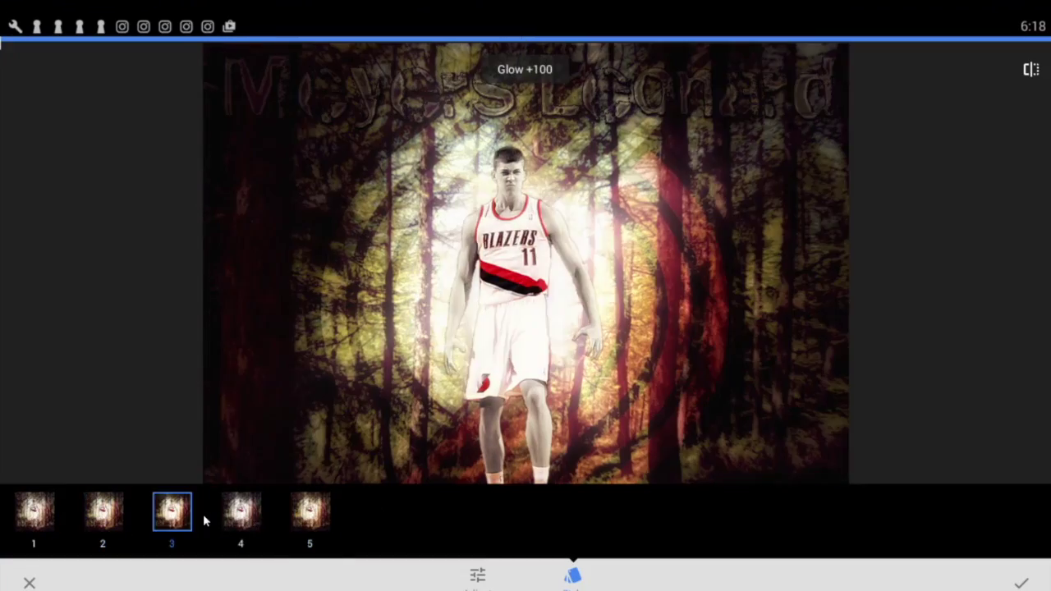
Step: Apply Glamour Glow, then Retrolux with Brightness -15
{"action": "left_click_drag", "start_coordinate": [599, 336], "coordinate": [635, 303]}
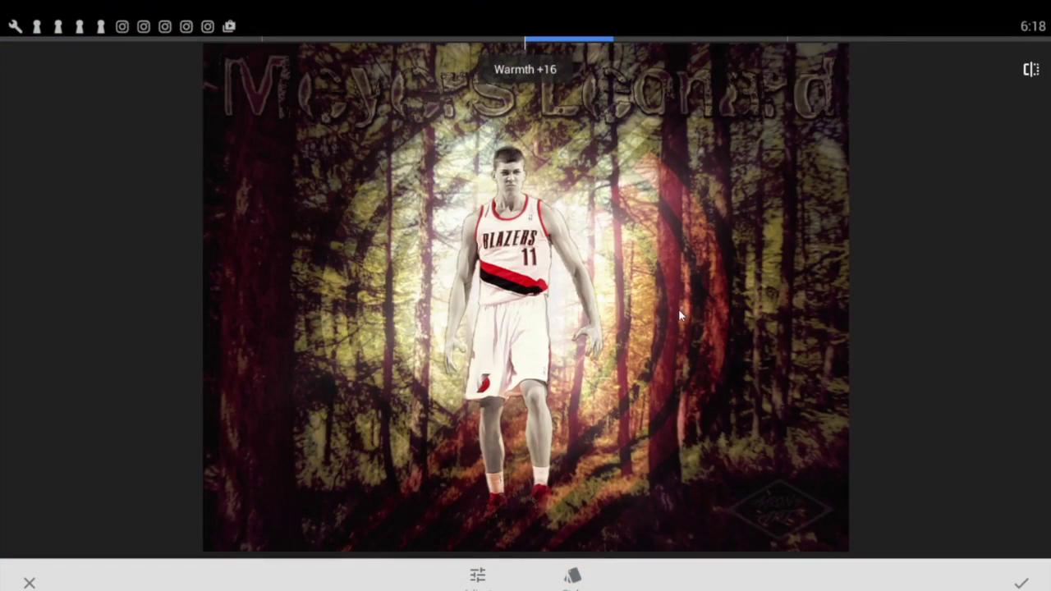
{"action": "left_click", "coordinate": [1021, 582]}
{"action": "left_click", "coordinate": [995, 542]}
{"action": "left_click", "coordinate": [714, 406]}
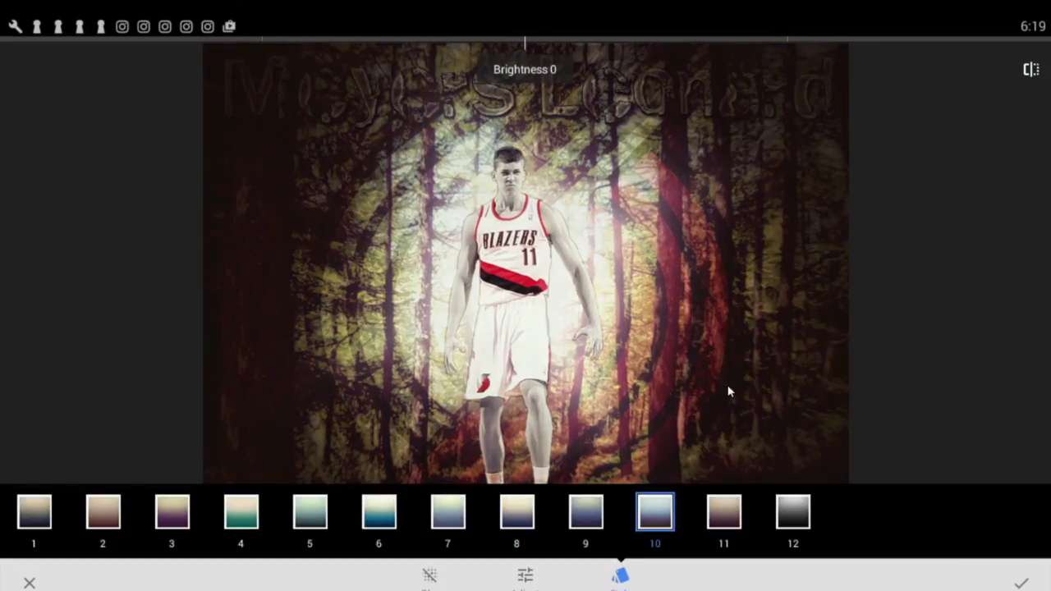
{"action": "left_click_drag", "start_coordinate": [729, 392], "coordinate": [589, 355]}
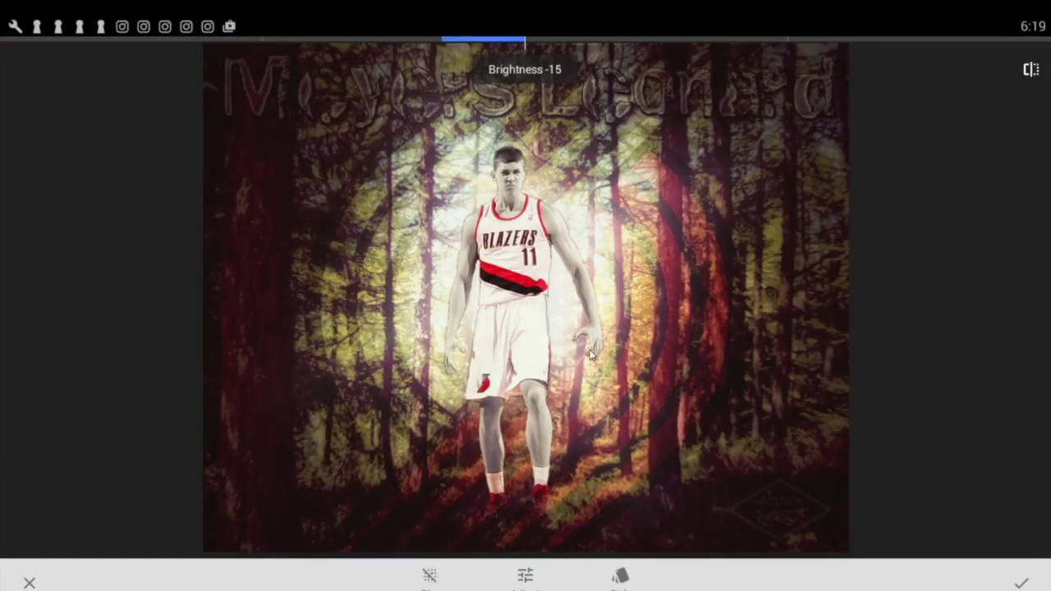
{"action": "left_click", "coordinate": [1021, 582]}
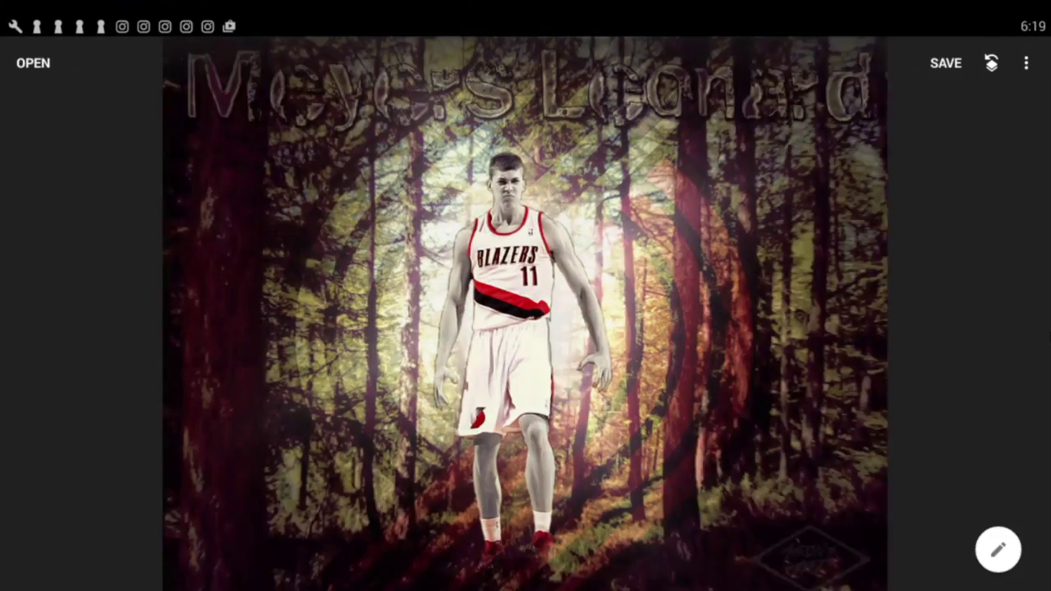
Step: Apply HDR Scape at Brightness -10 and a vignette with Outer Brightness -33
{"action": "left_click", "coordinate": [995, 542]}
{"action": "left_click", "coordinate": [386, 565]}
{"action": "mouse_move", "coordinate": [523, 408]}
{"action": "left_mouse_down"}
{"action": "mouse_move", "coordinate": [544, 340]}
{"action": "mouse_move", "coordinate": [463, 378]}
{"action": "left_mouse_up"}
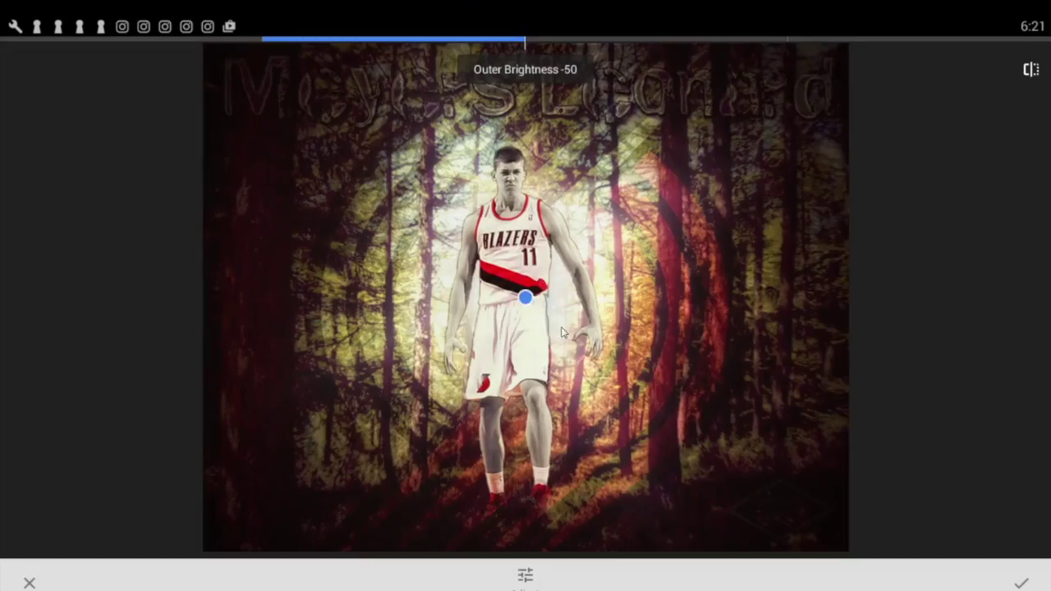
{"action": "mouse_move", "coordinate": [560, 329]}
{"action": "left_mouse_down"}
{"action": "mouse_move", "coordinate": [584, 380]}
{"action": "mouse_move", "coordinate": [639, 424]}
{"action": "left_mouse_up"}
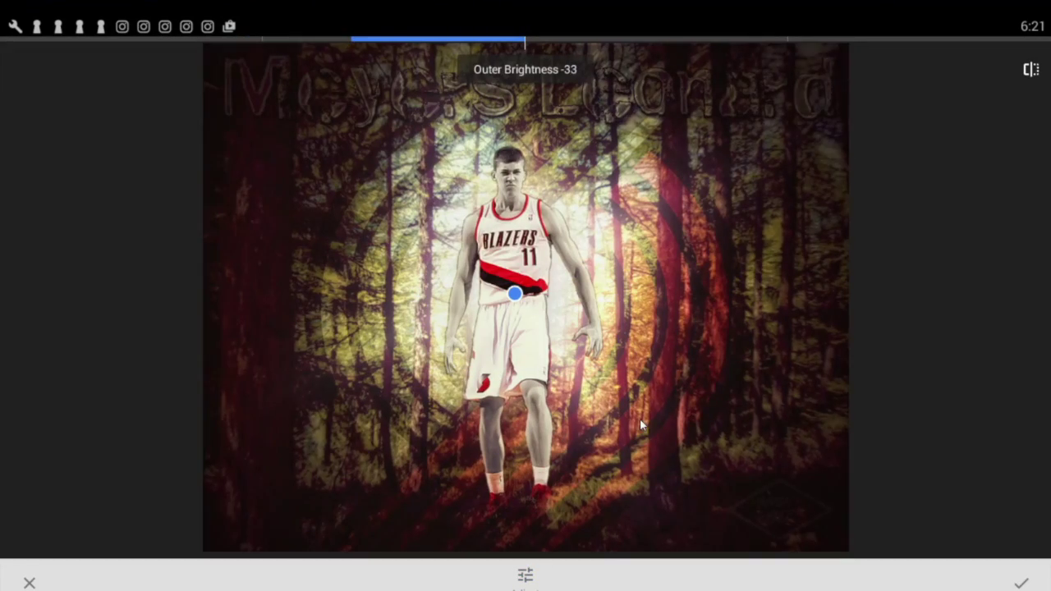
{"action": "left_click", "coordinate": [1021, 583]}
{"action": "left_click", "coordinate": [996, 544]}
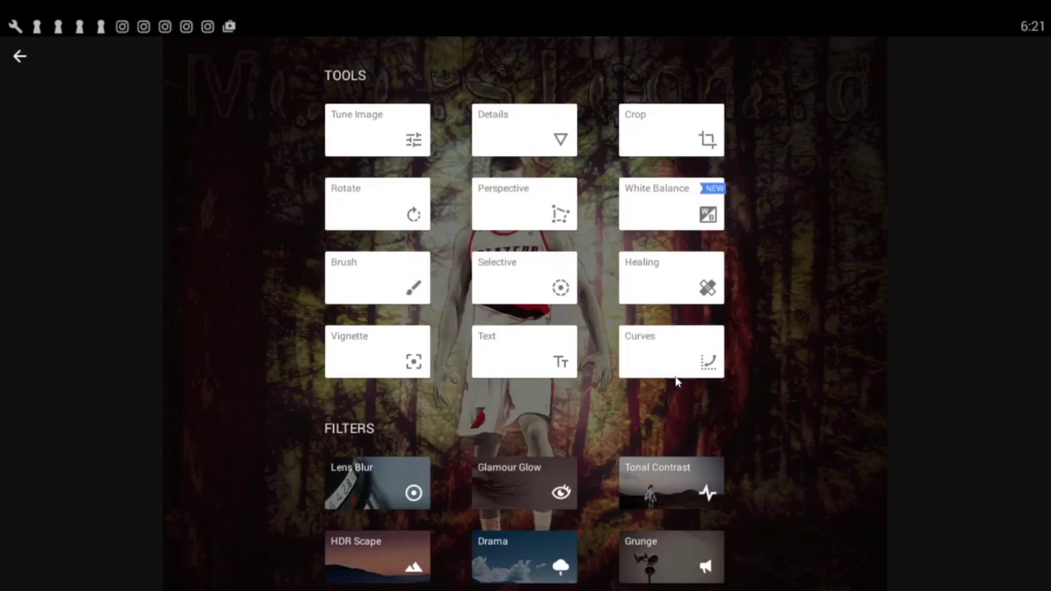
Step: Apply the A01 curve preset, add a point and raise the top end
{"action": "left_click", "coordinate": [675, 366]}
{"action": "left_click", "coordinate": [622, 576]}
{"action": "left_click", "coordinate": [879, 513]}
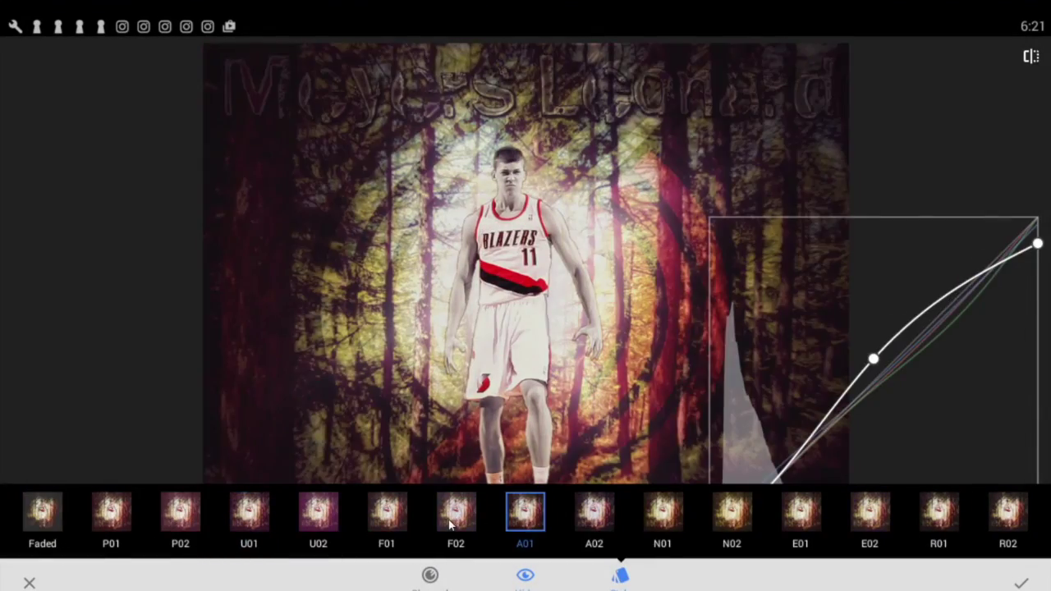
{"action": "left_click", "coordinate": [963, 297]}
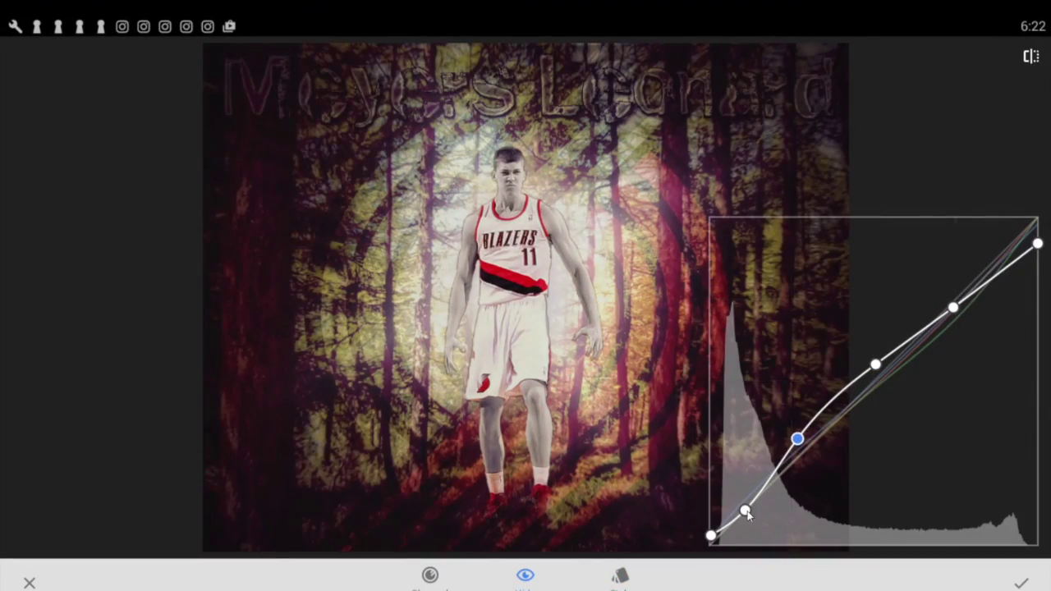
{"action": "left_click_drag", "start_coordinate": [1037, 244], "coordinate": [1024, 231]}
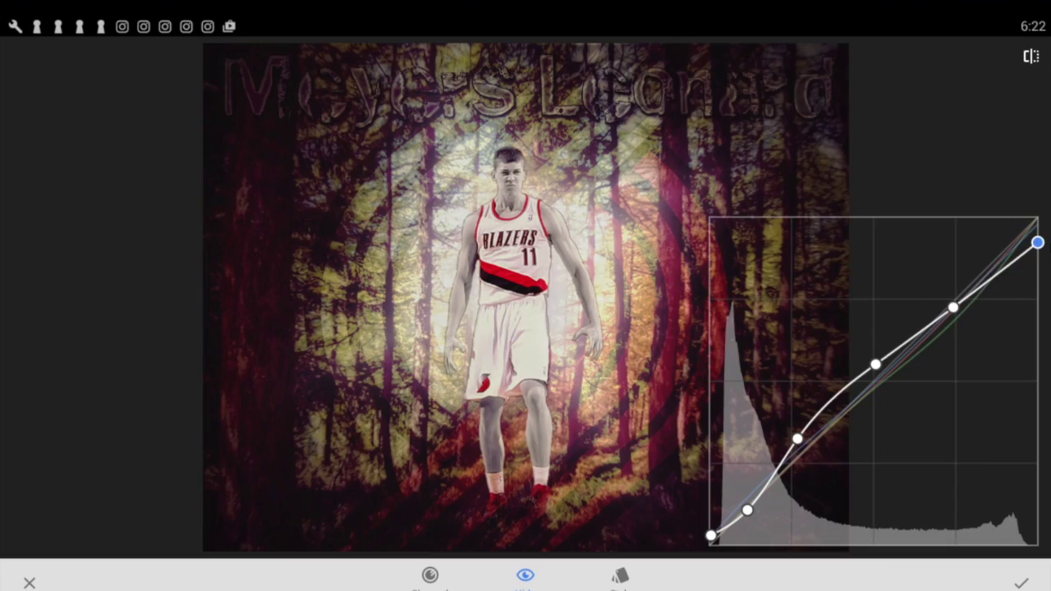
{"action": "left_click", "coordinate": [1019, 583]}
Step: Apply a second Curves pass with points nudged down for a slightly darker image
{"action": "left_click", "coordinate": [990, 63]}
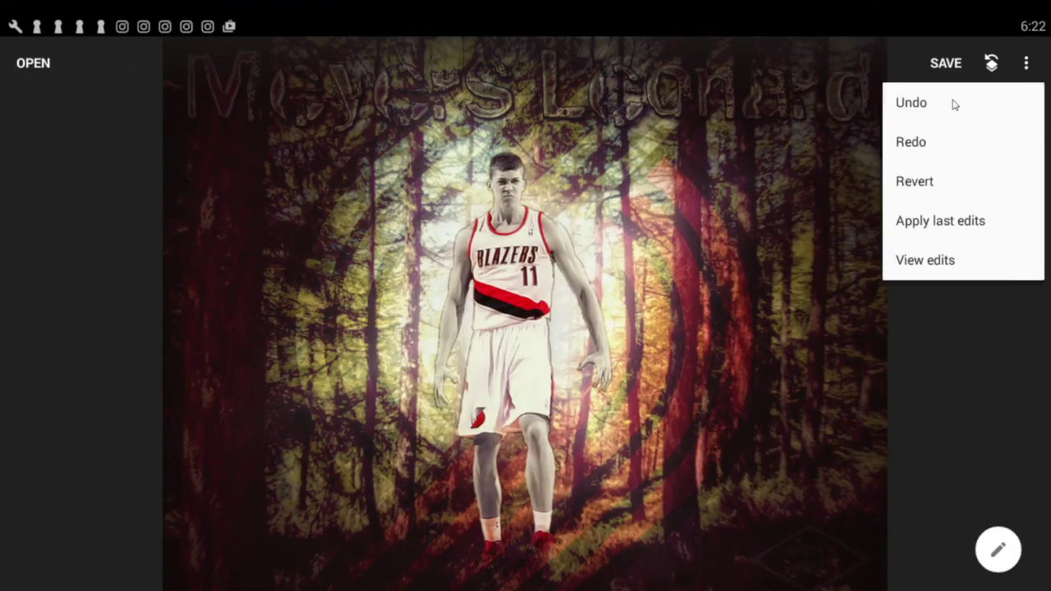
{"action": "left_click", "coordinate": [922, 104]}
{"action": "left_click", "coordinate": [997, 545]}
{"action": "left_click", "coordinate": [657, 358]}
{"action": "left_click_drag", "start_coordinate": [925, 315], "coordinate": [927, 335]}
{"action": "left_click", "coordinate": [991, 280]}
{"action": "left_click_drag", "start_coordinate": [802, 450], "coordinate": [806, 456]}
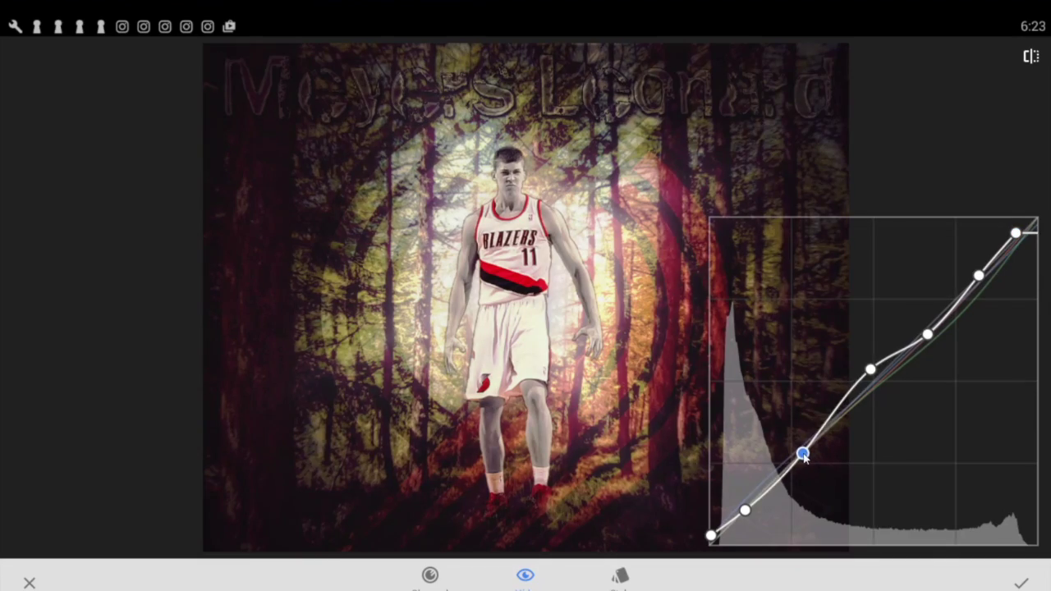
{"action": "left_click", "coordinate": [1021, 583]}
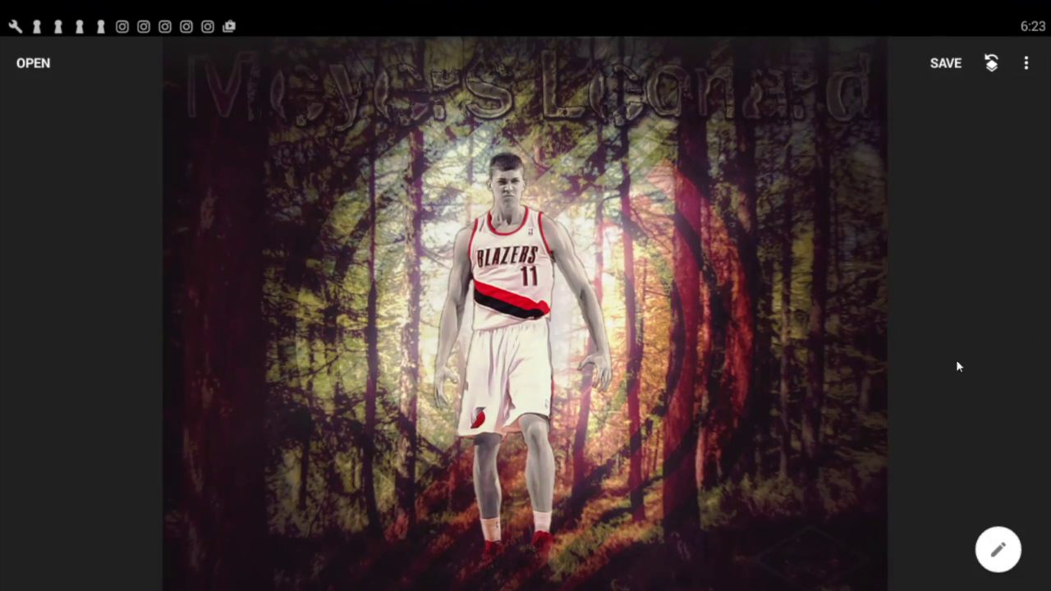
{"action": "left_click", "coordinate": [1026, 62]}
Step: Undo the last edit and pick an app to share the Meyers Leonard composite
{"action": "left_click", "coordinate": [911, 102]}
{"action": "left_click", "coordinate": [953, 63]}
{"action": "left_click", "coordinate": [352, 228]}
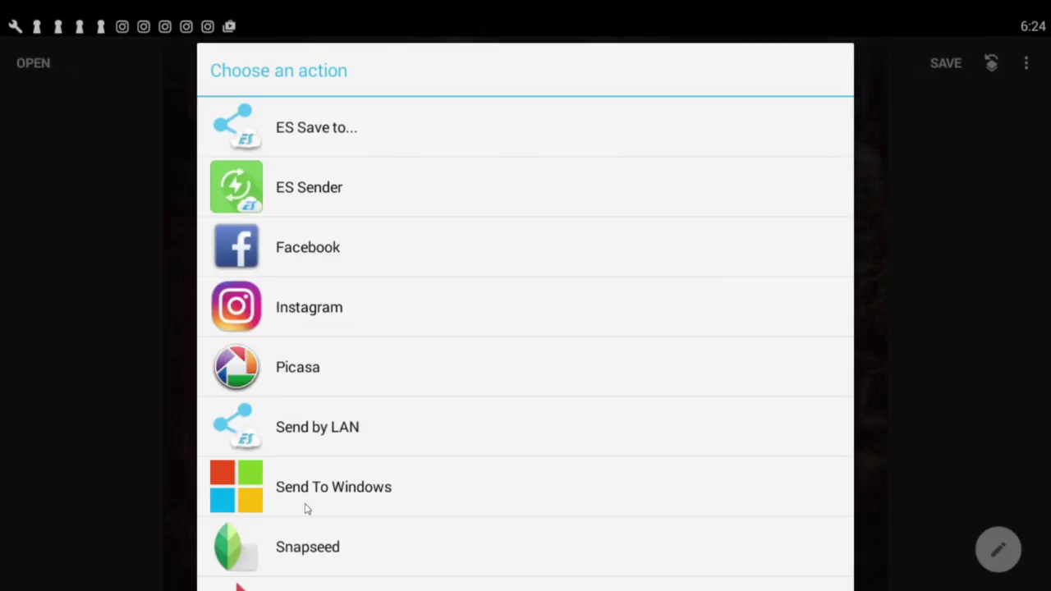